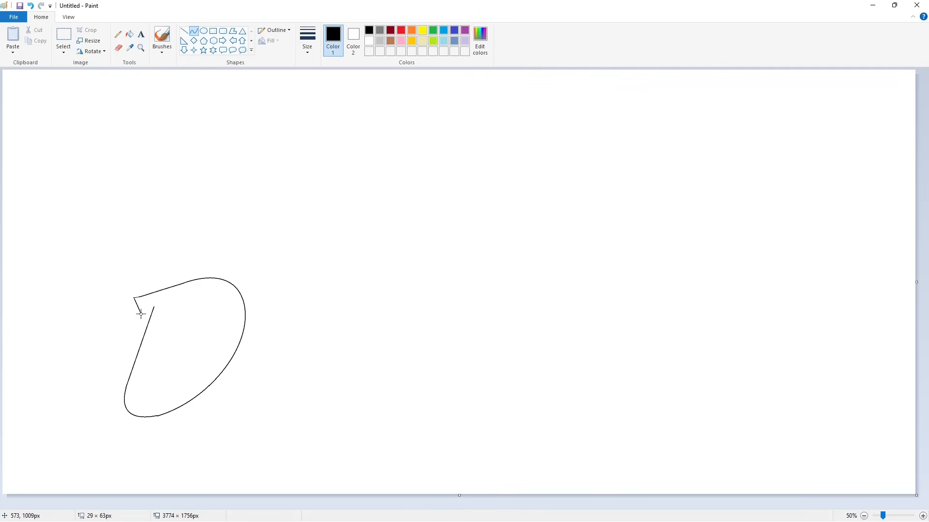
- Close the upper-left serif of the D and draw the curved right side of its inner opening
{"action": "mouse_move", "coordinate": [129, 309]}
{"action": "left_mouse_down"}
{"action": "mouse_move", "coordinate": [148, 318]}
{"action": "mouse_move", "coordinate": [159, 388]}
{"action": "left_mouse_up"}
{"action": "left_click_drag", "start_coordinate": [167, 350], "coordinate": [218, 283]}
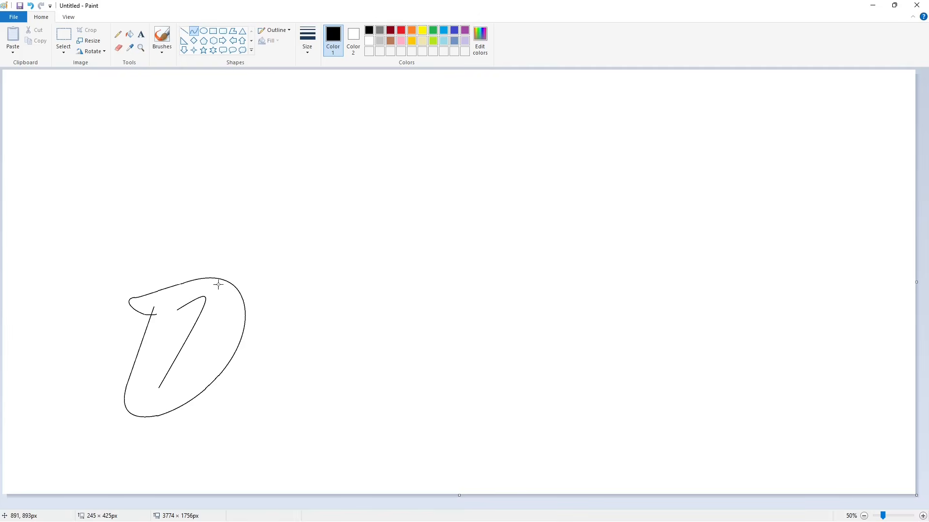
{"action": "left_click_drag", "start_coordinate": [223, 327], "coordinate": [232, 339]}
{"action": "key", "text": "ctrl+z"}
{"action": "mouse_move", "coordinate": [177, 310]}
{"action": "left_mouse_down"}
{"action": "mouse_move", "coordinate": [158, 388]}
{"action": "mouse_move", "coordinate": [223, 281]}
{"action": "left_mouse_up"}
{"action": "left_click_drag", "start_coordinate": [214, 316], "coordinate": [229, 348]}
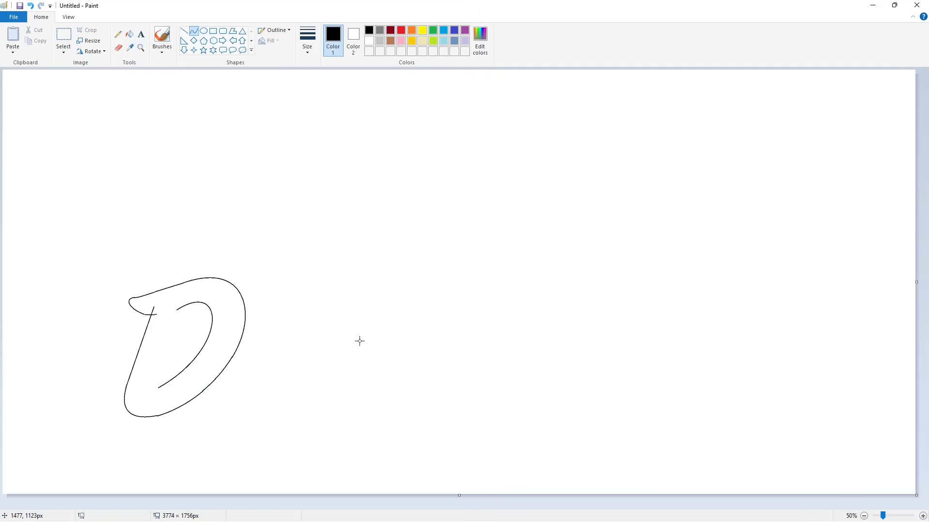
- Close the D's inner opening with a slightly curved black edge along its left side
{"action": "left_click_drag", "start_coordinate": [176, 311], "coordinate": [158, 388]}
{"action": "left_click_drag", "start_coordinate": [177, 323], "coordinate": [182, 318]}
{"action": "left_click", "coordinate": [182, 318]}
{"action": "left_click", "coordinate": [301, 323]}
- Bridge the outline gap beneath the D's serif with a short straight line and fill the letter black
{"action": "left_click", "coordinate": [129, 35]}
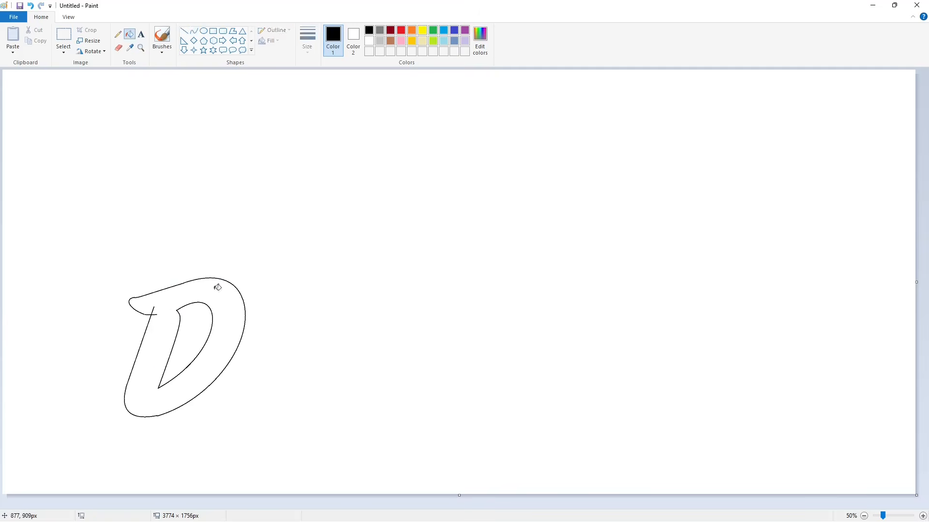
{"action": "left_click", "coordinate": [216, 287]}
{"action": "key", "text": "ctrl+z"}
{"action": "key", "text": "ctrl+Page_Up"}
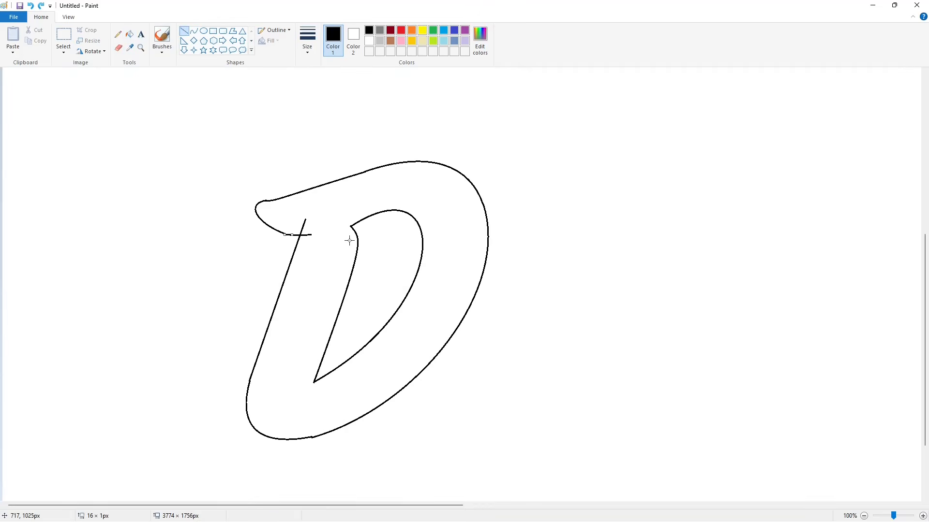
{"action": "left_click", "coordinate": [348, 205]}
{"action": "left_click", "coordinate": [183, 31]}
- Trim the rough outer edges of the D with short straight white lines
{"action": "left_click", "coordinate": [369, 41]}
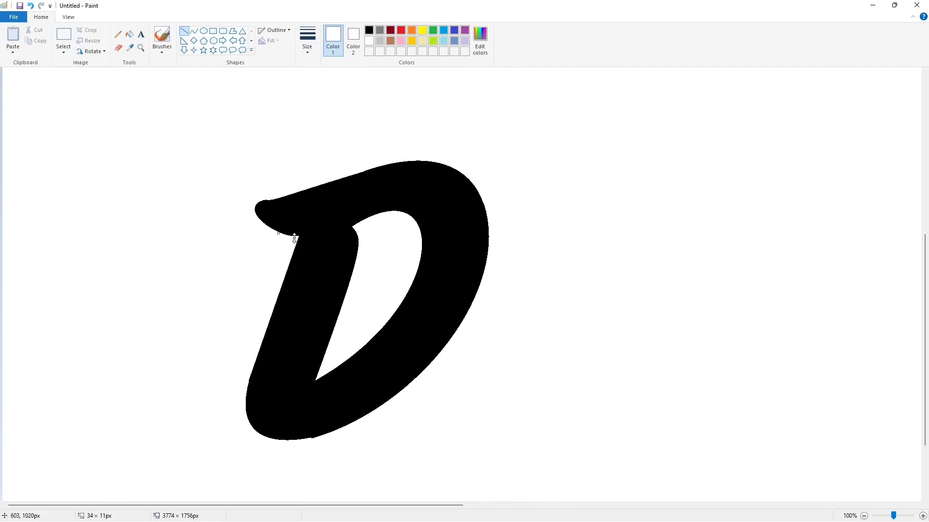
{"action": "scroll", "coordinate": [292, 245], "scroll_direction": "up", "scroll_amount": 3}
{"action": "scroll", "coordinate": [547, 311], "scroll_direction": "down", "scroll_amount": 3}
{"action": "left_click_drag", "start_coordinate": [324, 432], "coordinate": [337, 431]}
- Draw a straight purple guide line of about 855 × 169 px rising from the lower right of the D
{"action": "scroll", "coordinate": [499, 373], "scroll_direction": "down", "scroll_amount": 1}
{"action": "left_click", "coordinate": [465, 30]}
{"action": "left_click_drag", "start_coordinate": [226, 410], "coordinate": [432, 371]}
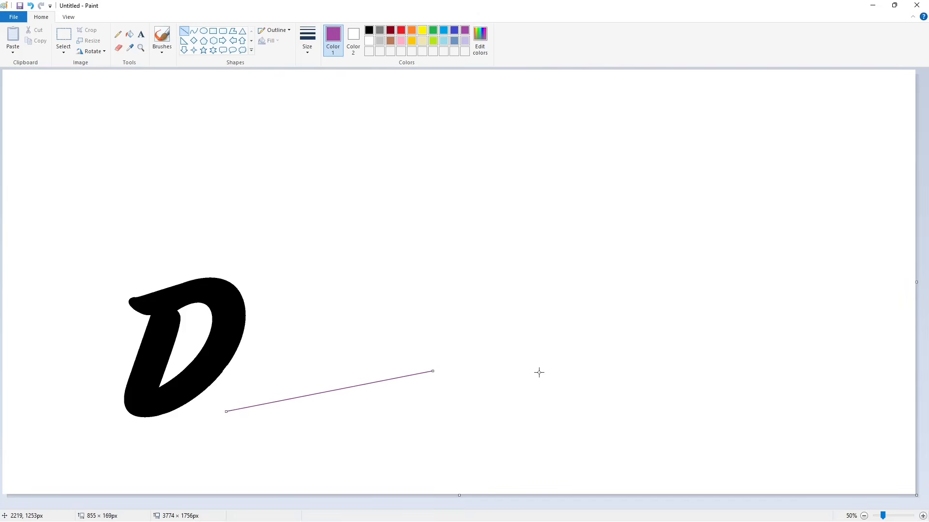
- Draw the E's left stem edge and rounded lower arm above the guide line with black curves
{"action": "left_click", "coordinate": [193, 31]}
{"action": "left_click", "coordinate": [369, 30]}
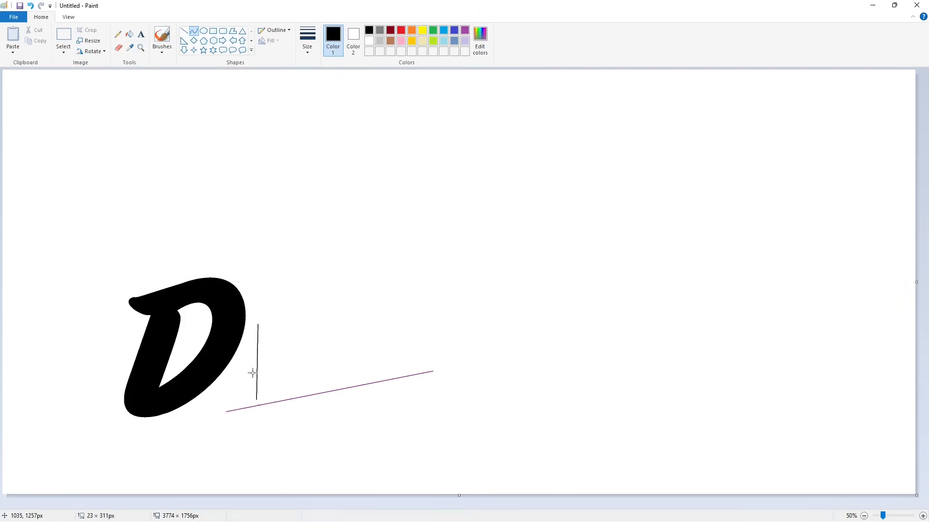
{"action": "left_click_drag", "start_coordinate": [255, 372], "coordinate": [237, 400]}
{"action": "mouse_move", "coordinate": [304, 388]}
{"action": "left_mouse_down"}
{"action": "mouse_move", "coordinate": [277, 394]}
{"action": "mouse_move", "coordinate": [334, 386]}
{"action": "mouse_move", "coordinate": [273, 373]}
{"action": "mouse_move", "coordinate": [309, 360]}
{"action": "left_mouse_up"}
{"action": "left_click", "coordinate": [309, 360]}
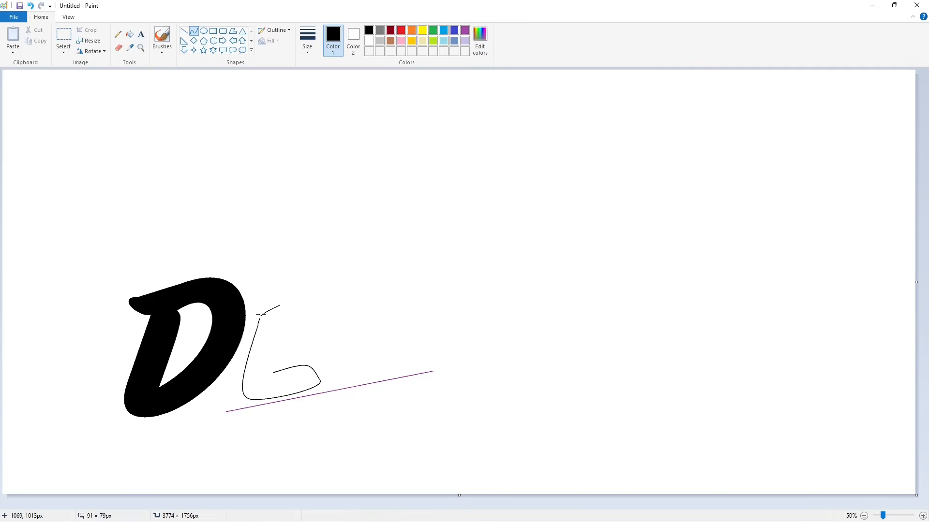
- Outline the E's rounded upper arm and the inner edge of its stem with black curves
{"action": "left_click", "coordinate": [252, 310]}
{"action": "mouse_move", "coordinate": [261, 315]}
{"action": "left_mouse_down"}
{"action": "mouse_move", "coordinate": [252, 310]}
{"action": "mouse_move", "coordinate": [320, 297]}
{"action": "mouse_move", "coordinate": [333, 319]}
{"action": "mouse_move", "coordinate": [272, 375]}
{"action": "left_mouse_up"}
{"action": "left_click", "coordinate": [388, 314]}
{"action": "left_click", "coordinate": [333, 319]}
{"action": "left_click", "coordinate": [361, 328]}
- Outline the E's rounded middle arm with black curves
{"action": "left_click_drag", "start_coordinate": [318, 343], "coordinate": [320, 343]}
{"action": "left_click_drag", "start_coordinate": [314, 341], "coordinate": [311, 333]}
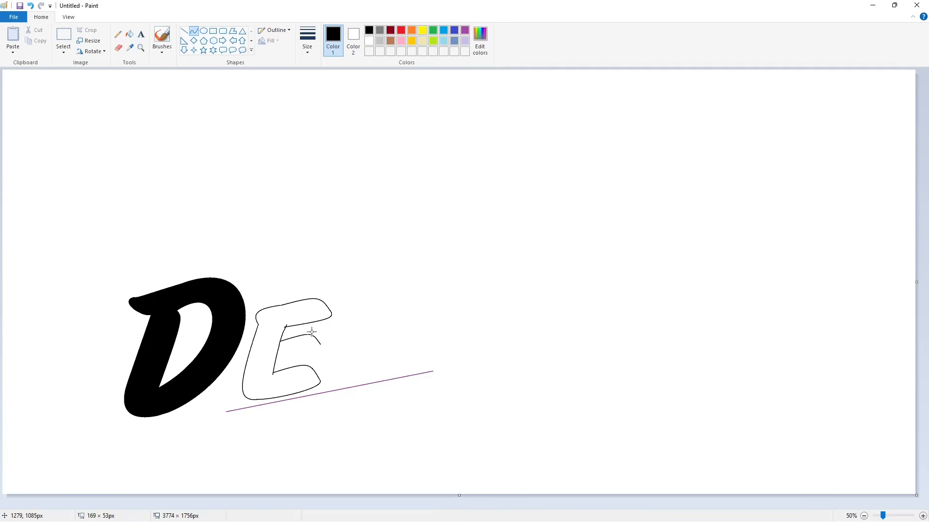
{"action": "left_click", "coordinate": [311, 332]}
{"action": "left_click", "coordinate": [320, 347]}
{"action": "left_click_drag", "start_coordinate": [275, 358], "coordinate": [324, 350]}
{"action": "left_click", "coordinate": [324, 350]}
{"action": "left_click", "coordinate": [351, 352]}
- Fill the body and the middle arm of the E black
{"action": "left_click", "coordinate": [922, 516]}
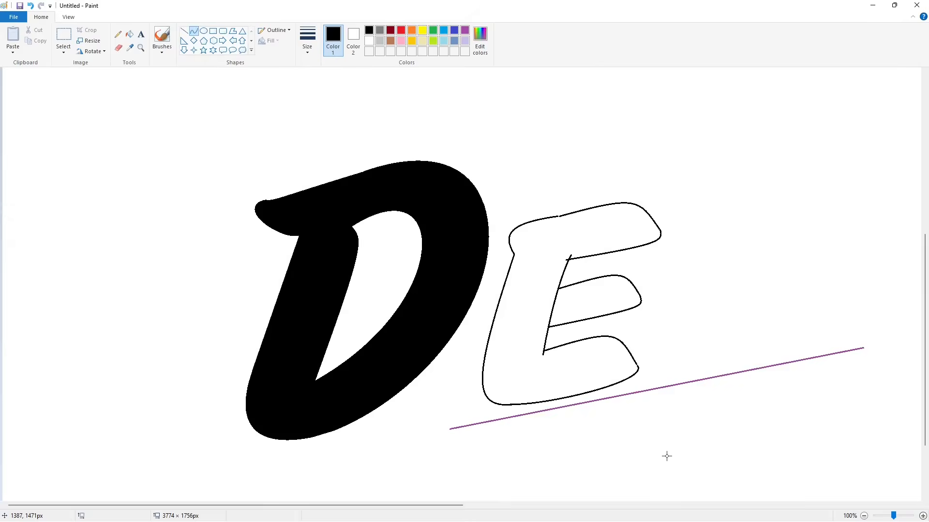
{"action": "left_click_drag", "start_coordinate": [432, 506], "coordinate": [469, 506]}
{"action": "left_click", "coordinate": [184, 31]}
{"action": "left_click", "coordinate": [129, 34]}
{"action": "left_click", "coordinate": [479, 242]}
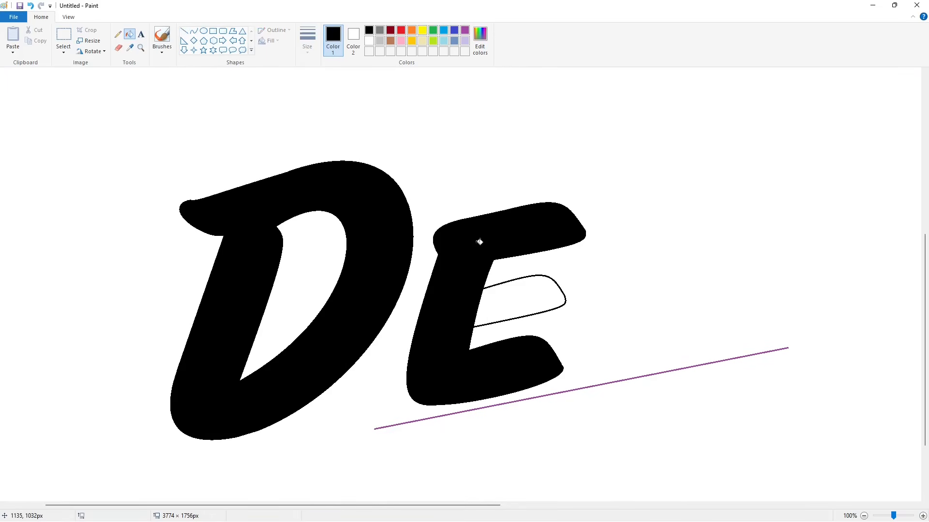
{"action": "left_click", "coordinate": [551, 298]}
- Smooth the E's lower arm with a short black line at its tip and white lines along its underside
{"action": "scroll", "coordinate": [544, 308], "scroll_direction": "down", "scroll_amount": 2}
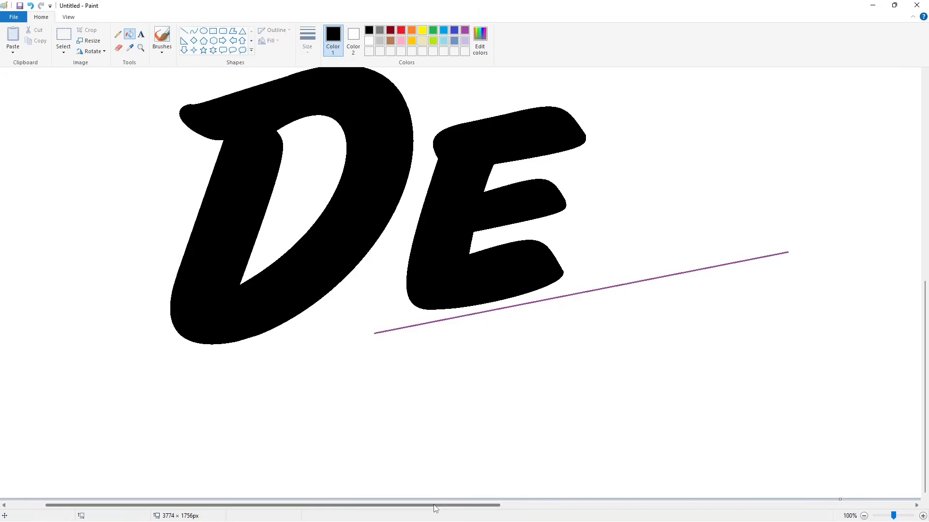
{"action": "scroll", "coordinate": [476, 505], "scroll_direction": "right", "scroll_amount": 2}
{"action": "left_click", "coordinate": [184, 31]}
{"action": "left_click_drag", "start_coordinate": [480, 260], "coordinate": [487, 271]}
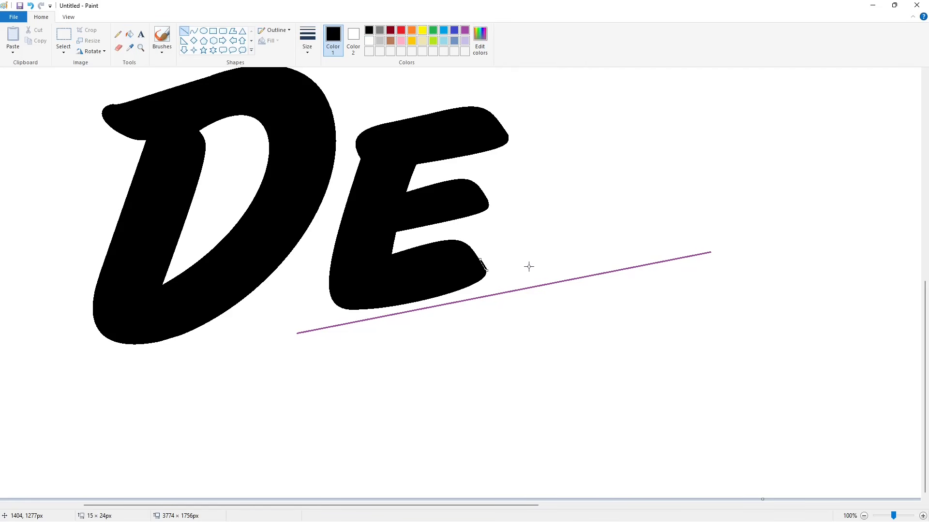
{"action": "left_click", "coordinate": [369, 41]}
{"action": "left_click_drag", "start_coordinate": [403, 304], "coordinate": [450, 293]}
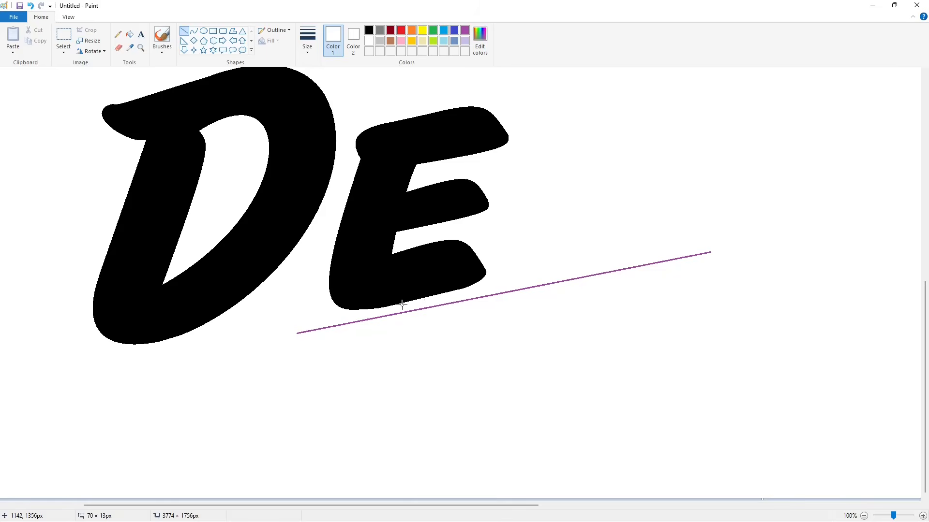
{"action": "scroll", "coordinate": [402, 303], "scroll_direction": "up", "scroll_amount": 2}
{"action": "scroll", "coordinate": [548, 367], "scroll_direction": "down", "scroll_amount": 2}
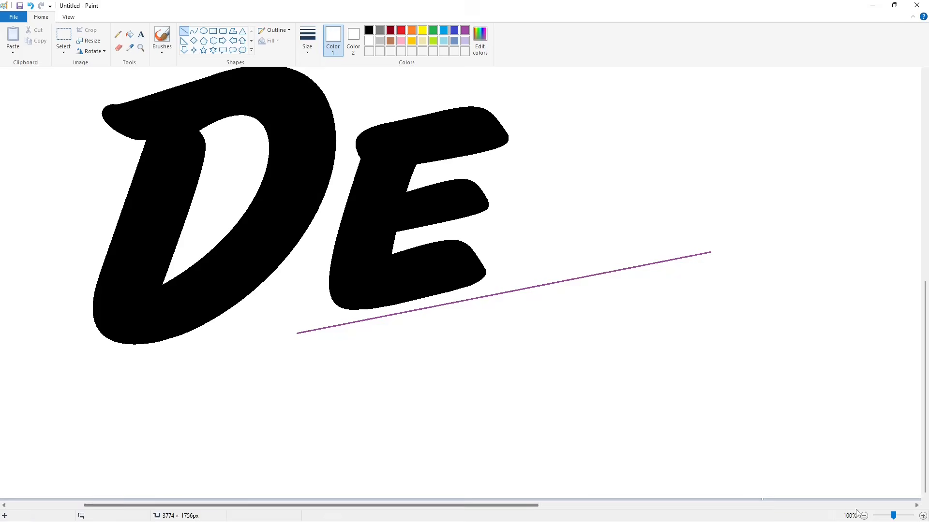
- Switch back to the Curve tool with black as the drawing colour
{"action": "scroll", "coordinate": [668, 377], "scroll_direction": "down", "scroll_amount": 1}
{"action": "left_click", "coordinate": [194, 31]}
{"action": "left_click", "coordinate": [369, 30]}
{"action": "mouse_move", "coordinate": [346, 305]}
{"action": "left_mouse_down"}
{"action": "mouse_move", "coordinate": [346, 382]}
{"action": "mouse_move", "coordinate": [325, 368]}
{"action": "left_mouse_up"}
{"action": "left_click", "coordinate": [325, 382]}
{"action": "key", "text": "ctrl+z"}
{"action": "left_click_drag", "start_coordinate": [347, 305], "coordinate": [346, 382]}
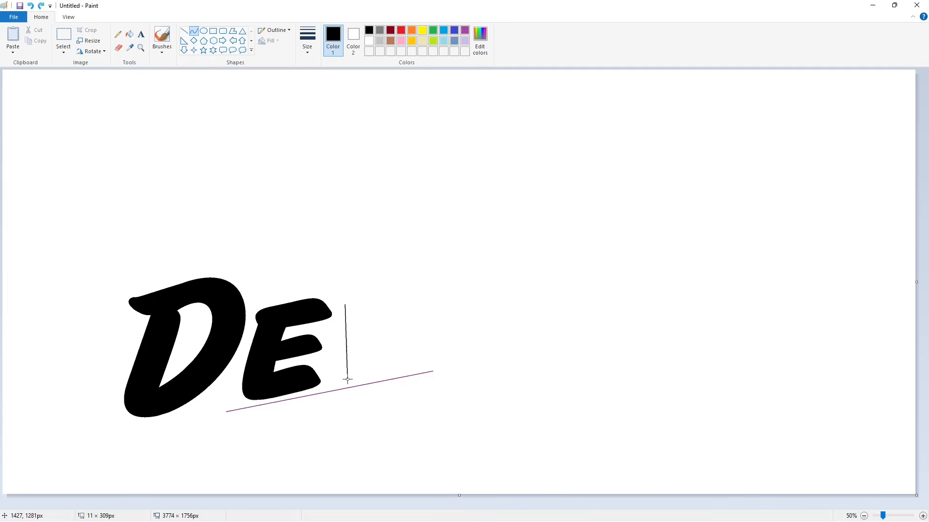
{"action": "left_click", "coordinate": [321, 372]}
{"action": "left_click", "coordinate": [327, 382]}
{"action": "key", "text": "ctrl+z"}
- Draw the L's left edge, base and rounded foot above the guide line with black curves
{"action": "mouse_move", "coordinate": [347, 305]}
{"action": "left_mouse_down"}
{"action": "mouse_move", "coordinate": [327, 372]}
{"action": "mouse_move", "coordinate": [390, 375]}
{"action": "left_mouse_up"}
{"action": "left_click", "coordinate": [339, 385]}
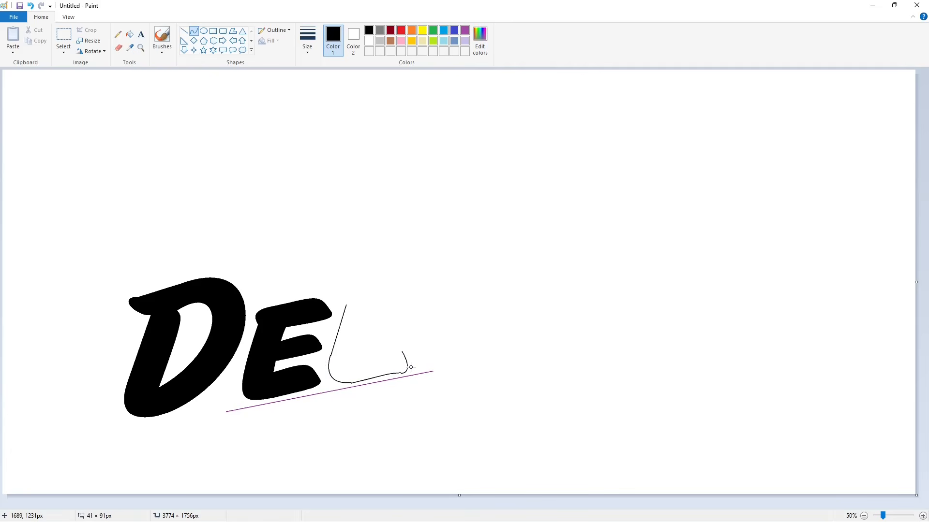
{"action": "left_click_drag", "start_coordinate": [395, 351], "coordinate": [396, 344]}
{"action": "left_click", "coordinate": [397, 343]}
{"action": "left_click", "coordinate": [444, 342]}
- Draw the L's rounded top and the inner edge of its stem with black curves
{"action": "mouse_move", "coordinate": [346, 305]}
{"action": "left_mouse_down"}
{"action": "mouse_move", "coordinate": [361, 294]}
{"action": "mouse_move", "coordinate": [360, 351]}
{"action": "left_mouse_up"}
{"action": "left_click", "coordinate": [364, 290]}
{"action": "left_click", "coordinate": [382, 289]}
{"action": "left_click", "coordinate": [379, 295]}
{"action": "left_click", "coordinate": [307, 202]}
- Close the gap at the L's inner corner with a short straight line and fill the letter black
{"action": "left_click", "coordinate": [130, 34]}
{"action": "left_click", "coordinate": [475, 387]}
{"action": "key", "text": "ctrl+z"}
{"action": "scroll", "coordinate": [459, 397], "scroll_direction": "up", "scroll_amount": 1}
{"action": "left_click_drag", "start_coordinate": [438, 505], "coordinate": [638, 505]}
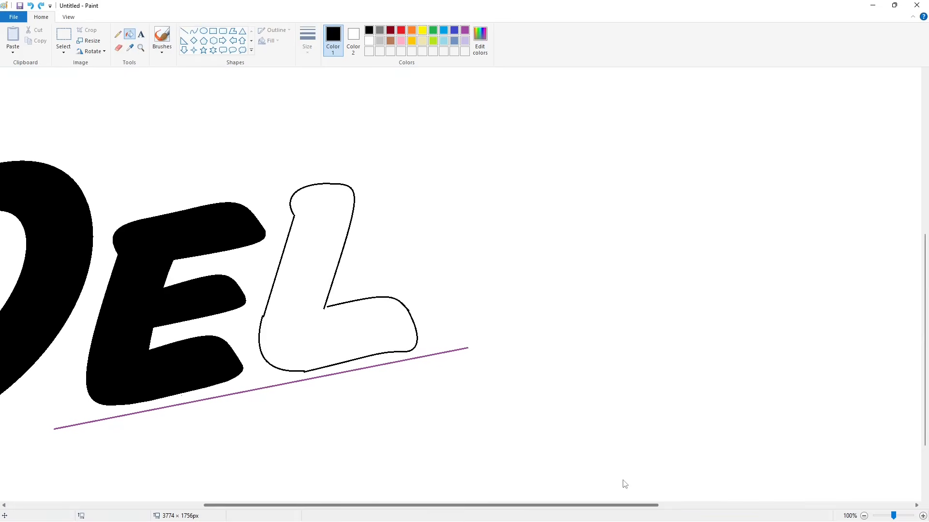
{"action": "left_click", "coordinate": [183, 31]}
{"action": "left_click_drag", "start_coordinate": [328, 307], "coordinate": [324, 308]}
{"action": "left_click", "coordinate": [439, 313]}
{"action": "left_click", "coordinate": [130, 34]}
{"action": "left_click", "coordinate": [329, 218]}
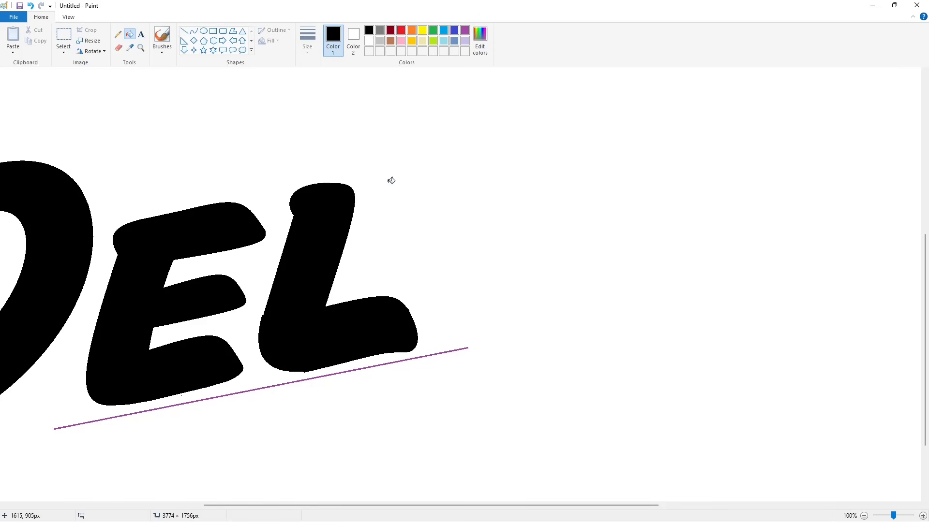
- Smooth the L's base, the tip of its foot and its upper left notch with short straight lines
{"action": "left_click", "coordinate": [183, 31]}
{"action": "left_click", "coordinate": [369, 40]}
{"action": "left_click_drag", "start_coordinate": [330, 369], "coordinate": [330, 367]}
{"action": "left_click", "coordinate": [402, 352]}
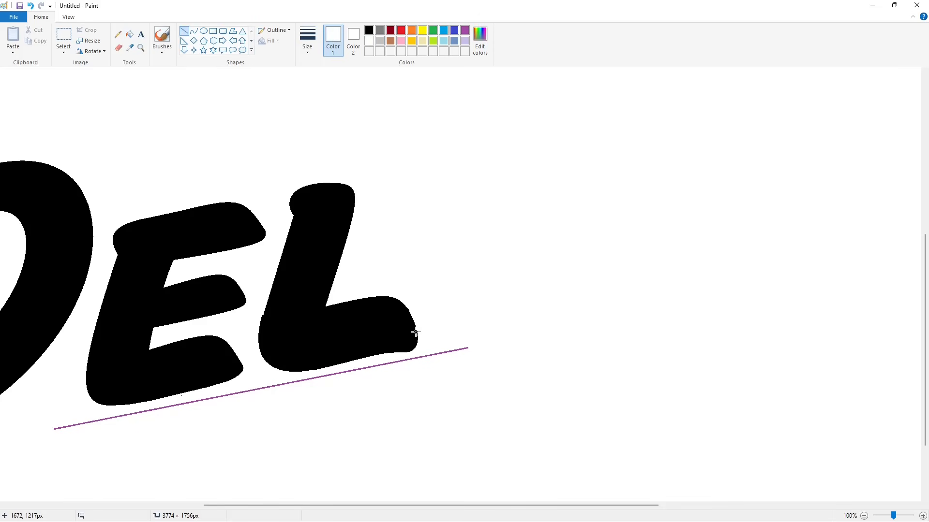
{"action": "left_click_drag", "start_coordinate": [417, 327], "coordinate": [406, 305]}
{"action": "left_click", "coordinate": [442, 323]}
{"action": "left_click", "coordinate": [463, 356]}
{"action": "left_click_drag", "start_coordinate": [293, 217], "coordinate": [291, 205]}
{"action": "left_click", "coordinate": [369, 30]}
{"action": "left_click", "coordinate": [682, 436]}
- Erase the purple guide line under the E and L by filling it white
{"action": "left_click", "coordinate": [863, 516]}
{"action": "left_click", "coordinate": [129, 34]}
{"action": "left_click", "coordinate": [369, 40]}
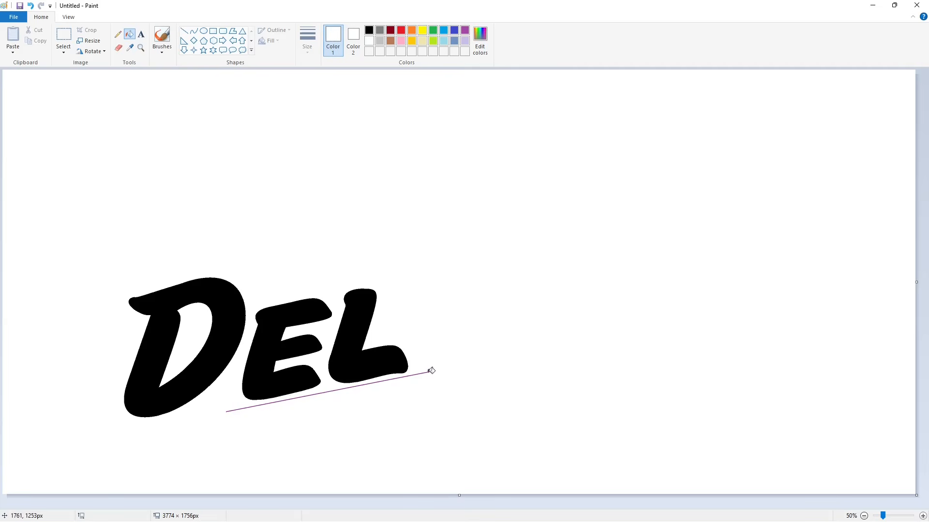
{"action": "left_click", "coordinate": [431, 371]}
- Draw the T's left stem edge and the underside and left end of its crossbar with black curves
{"action": "left_click", "coordinate": [194, 31]}
{"action": "left_click", "coordinate": [369, 30]}
{"action": "mouse_move", "coordinate": [460, 299]}
{"action": "left_mouse_down"}
{"action": "mouse_move", "coordinate": [435, 373]}
{"action": "mouse_move", "coordinate": [451, 415]}
{"action": "mouse_move", "coordinate": [425, 404]}
{"action": "mouse_move", "coordinate": [432, 409]}
{"action": "left_mouse_up"}
{"action": "left_click_drag", "start_coordinate": [440, 303], "coordinate": [536, 287]}
{"action": "left_click_drag", "start_coordinate": [431, 300], "coordinate": [508, 260]}
{"action": "left_click", "coordinate": [406, 281]}
{"action": "left_click", "coordinate": [462, 280]}
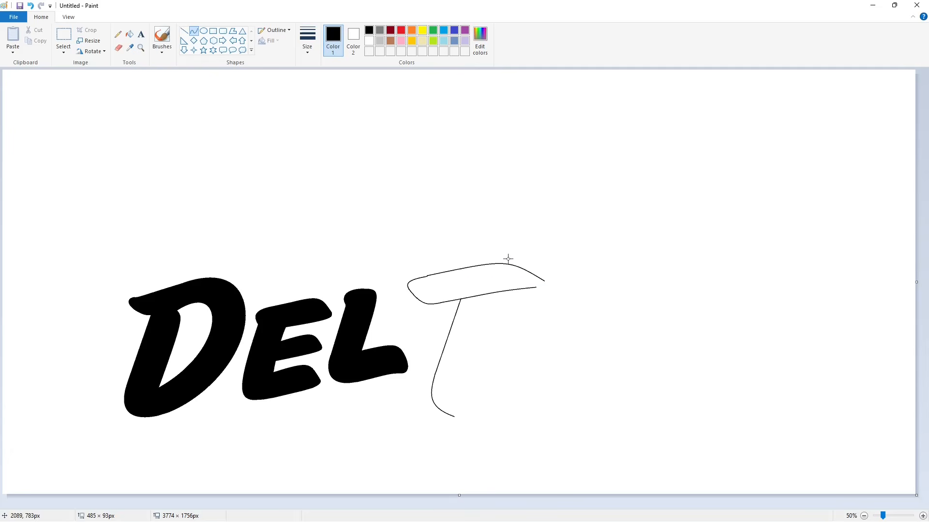
- Curve the top edge of the T's crossbar and close its pointed right tip
{"action": "left_click", "coordinate": [508, 259]}
{"action": "left_click", "coordinate": [550, 296]}
{"action": "left_click_drag", "start_coordinate": [545, 284], "coordinate": [546, 287]}
{"action": "left_click", "coordinate": [547, 288]}
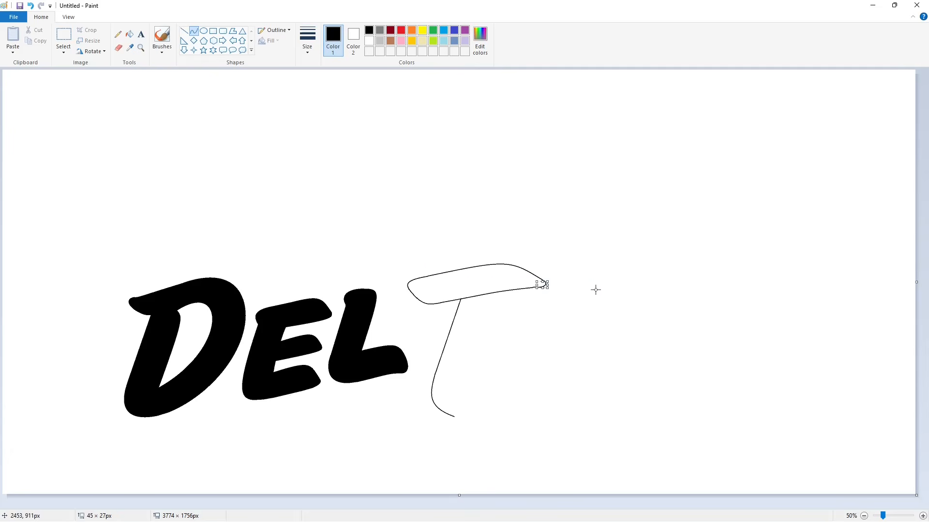
{"action": "left_click", "coordinate": [596, 289]}
- Close the T's rounded stem bottom and draw the stem's right edge up to the crossbar
{"action": "left_click", "coordinate": [463, 417]}
{"action": "left_click_drag", "start_coordinate": [459, 416], "coordinate": [488, 308]}
{"action": "left_click", "coordinate": [474, 412]}
{"action": "left_click_drag", "start_coordinate": [474, 341], "coordinate": [462, 388]}
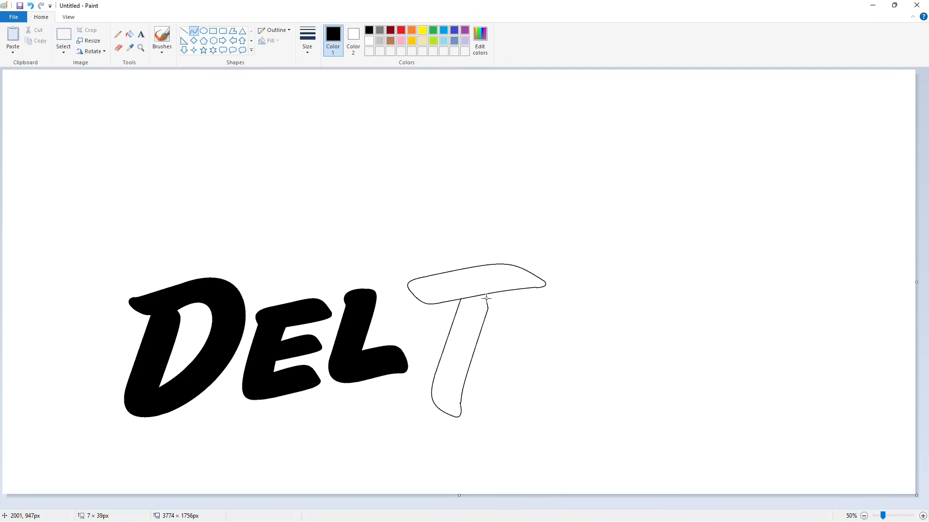
- Fill the crossbar and the stem of the T black
{"action": "left_click", "coordinate": [132, 32]}
{"action": "left_click", "coordinate": [476, 283]}
{"action": "left_click", "coordinate": [460, 355]}
- Touch up the underside of the T's crossbar tip with white and the lower right stem edge with black lines
{"action": "left_click", "coordinate": [922, 516]}
{"action": "mouse_move", "coordinate": [665, 505]}
{"action": "left_mouse_down"}
{"action": "mouse_move", "coordinate": [670, 481]}
{"action": "mouse_move", "coordinate": [684, 479]}
{"action": "left_mouse_up"}
{"action": "left_click", "coordinate": [184, 31]}
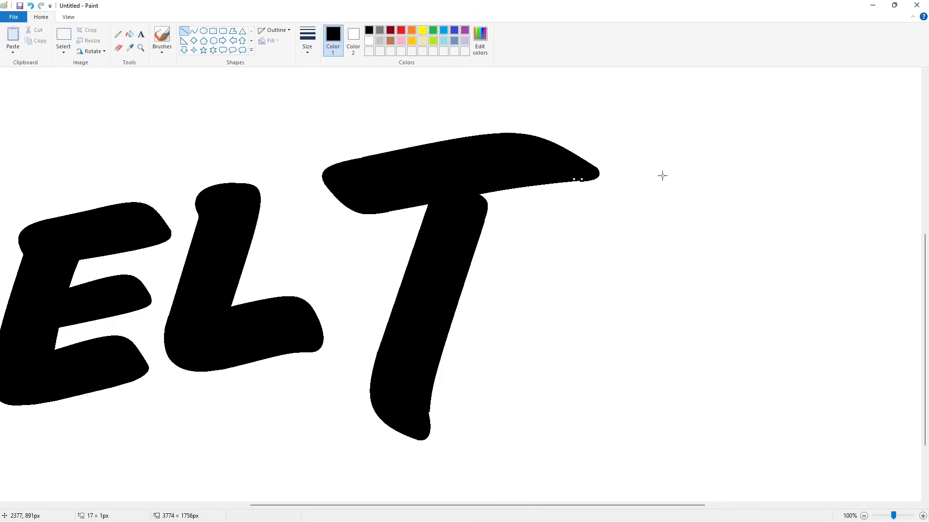
{"action": "left_click", "coordinate": [369, 40]}
{"action": "left_click_drag", "start_coordinate": [576, 185], "coordinate": [596, 184]}
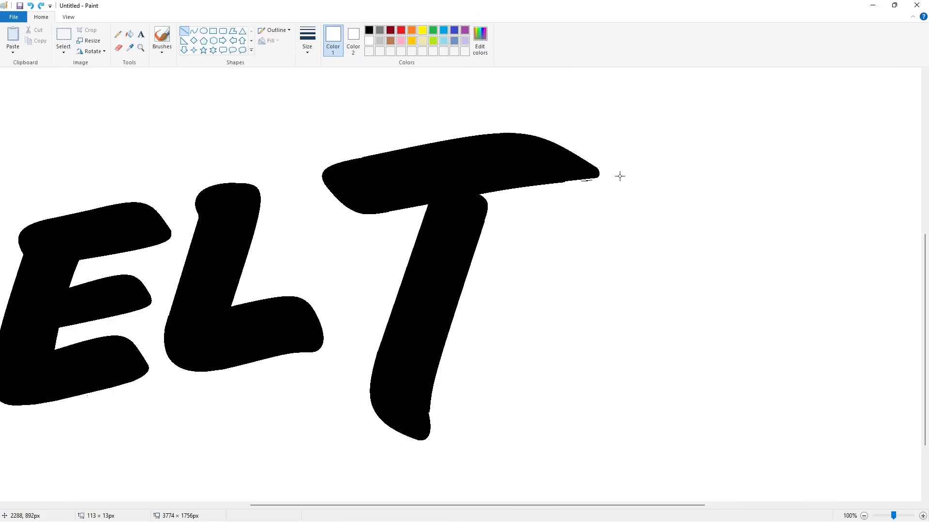
{"action": "left_click", "coordinate": [369, 30]}
{"action": "left_click_drag", "start_coordinate": [432, 402], "coordinate": [433, 424]}
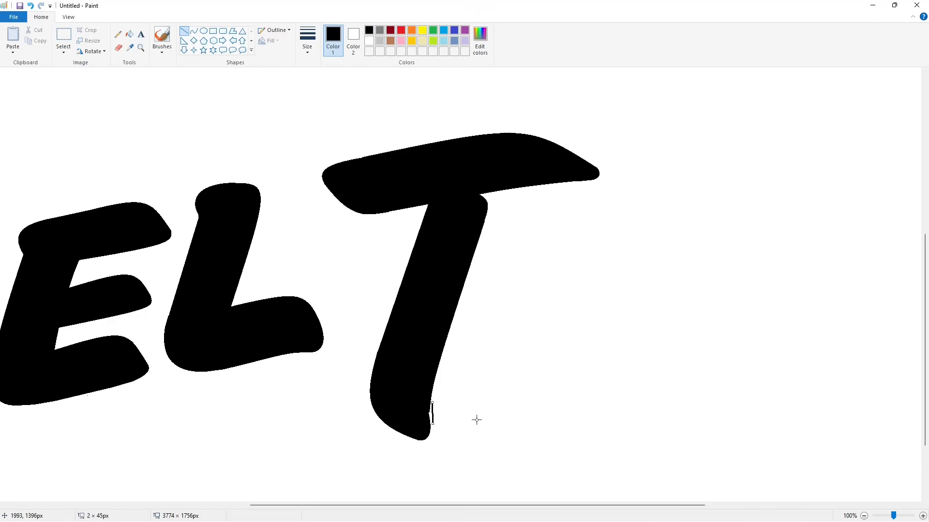
- Trim the T's lower left stem edge with white and round the stem's upper right corner with black lines
{"action": "scroll", "coordinate": [477, 418], "scroll_direction": "up", "scroll_amount": 2}
{"action": "left_click", "coordinate": [369, 41]}
{"action": "scroll", "coordinate": [382, 230], "scroll_direction": "down", "scroll_amount": 4}
{"action": "left_click_drag", "start_coordinate": [382, 230], "coordinate": [361, 304]}
{"action": "left_click", "coordinate": [413, 300]}
{"action": "left_click", "coordinate": [369, 30]}
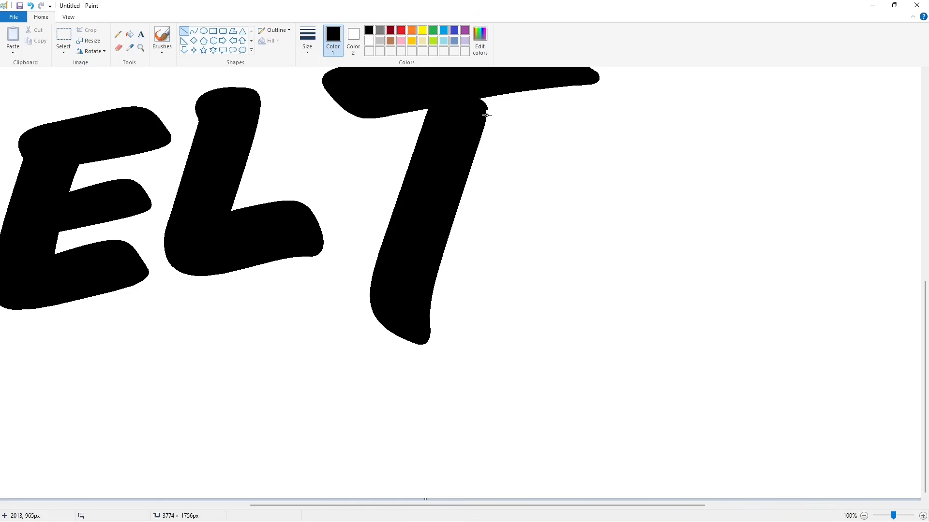
{"action": "left_click_drag", "start_coordinate": [486, 114], "coordinate": [483, 129]}
{"action": "left_click", "coordinate": [524, 129]}
- Draw a straight purple guide line rising to the right from the foot of the T
{"action": "scroll", "coordinate": [659, 338], "scroll_direction": "up", "scroll_amount": 2}
{"action": "left_click", "coordinate": [864, 516]}
{"action": "left_click", "coordinate": [465, 31]}
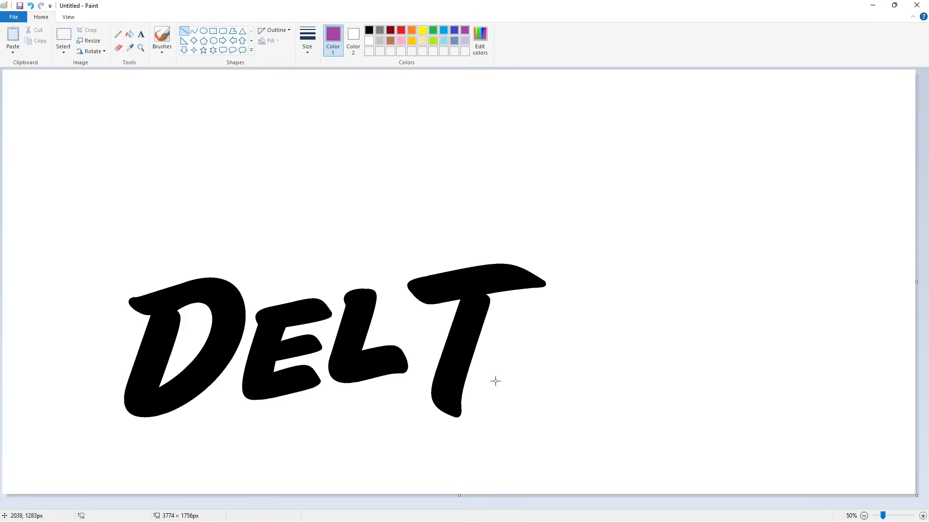
{"action": "left_click_drag", "start_coordinate": [481, 405], "coordinate": [772, 347]}
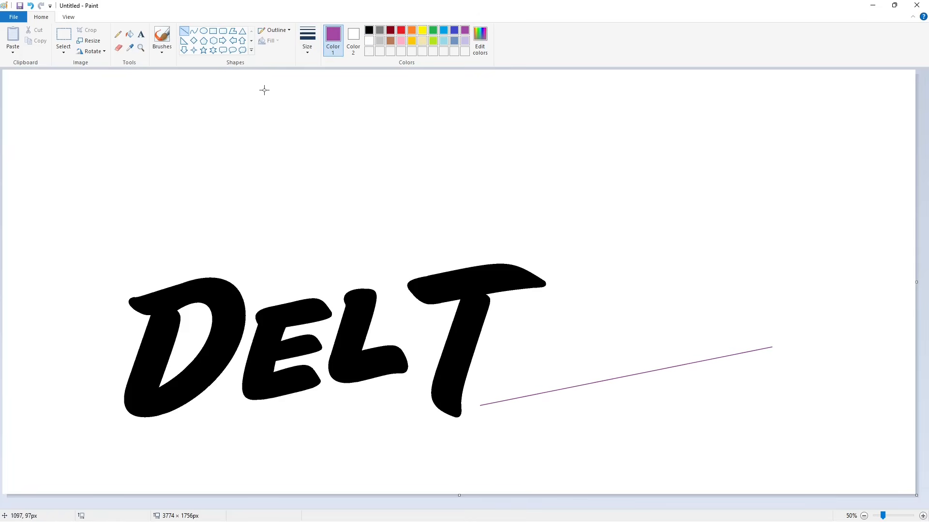
- Draw the A's curved left side, flat top and right side under the T's crossbar with black curves
{"action": "left_click", "coordinate": [194, 31]}
{"action": "left_click", "coordinate": [369, 31]}
{"action": "mouse_move", "coordinate": [506, 316]}
{"action": "left_mouse_down"}
{"action": "mouse_move", "coordinate": [498, 394]}
{"action": "mouse_move", "coordinate": [477, 352]}
{"action": "left_mouse_up"}
{"action": "left_click_drag", "start_coordinate": [480, 375], "coordinate": [472, 393]}
{"action": "left_click_drag", "start_coordinate": [527, 309], "coordinate": [557, 304]}
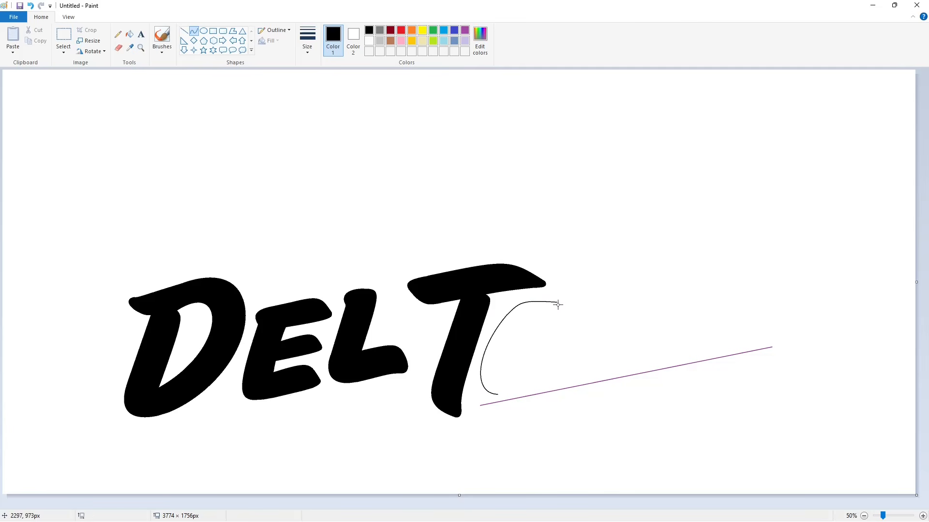
{"action": "left_click", "coordinate": [573, 305]}
{"action": "left_click", "coordinate": [570, 315]}
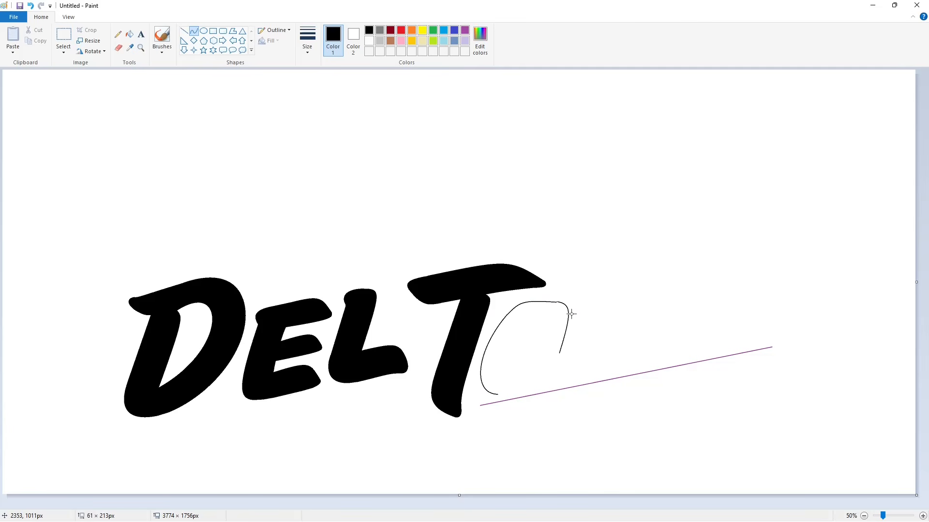
{"action": "left_click", "coordinate": [556, 368]}
- Draw the A's feet, inner arch and crossbar edges with black curves
{"action": "left_click_drag", "start_coordinate": [552, 387], "coordinate": [515, 403]}
{"action": "left_click", "coordinate": [504, 360]}
{"action": "mouse_move", "coordinate": [518, 340]}
{"action": "left_mouse_down"}
{"action": "mouse_move", "coordinate": [531, 323]}
{"action": "mouse_move", "coordinate": [533, 352]}
{"action": "left_mouse_up"}
{"action": "left_click", "coordinate": [512, 340]}
{"action": "left_click", "coordinate": [574, 344]}
{"action": "left_click_drag", "start_coordinate": [533, 338], "coordinate": [540, 319]}
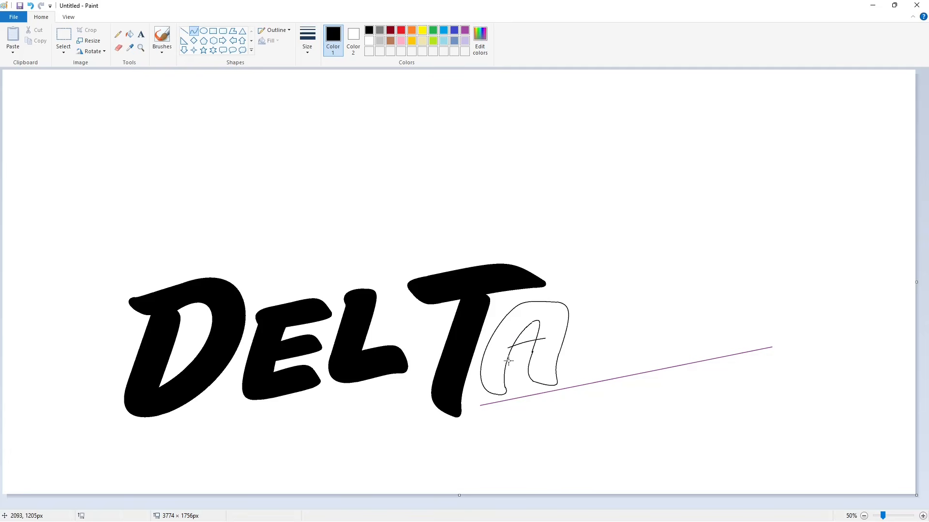
{"action": "left_click", "coordinate": [130, 33]}
{"action": "left_click", "coordinate": [498, 352]}
{"action": "left_click", "coordinate": [520, 350]}
{"action": "key", "text": "ctrl+z"}
{"action": "key", "text": "ctrl+z"}
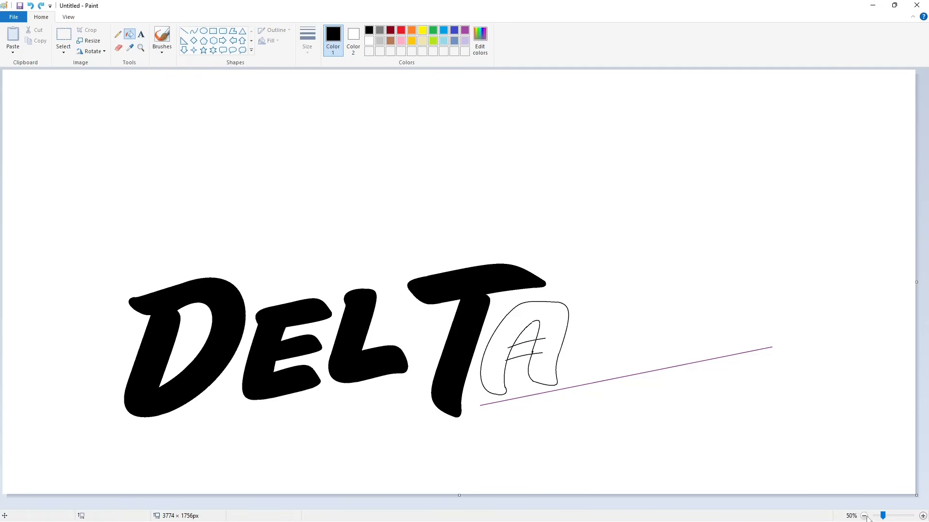
- Close the gap at the A's inner arch with a black line and fill the letter's body with black
{"action": "left_click", "coordinate": [922, 516]}
{"action": "left_click_drag", "start_coordinate": [738, 505], "coordinate": [749, 505]}
{"action": "left_click", "coordinate": [184, 30]}
{"action": "left_click_drag", "start_coordinate": [427, 256], "coordinate": [444, 244]}
{"action": "left_click", "coordinate": [130, 34]}
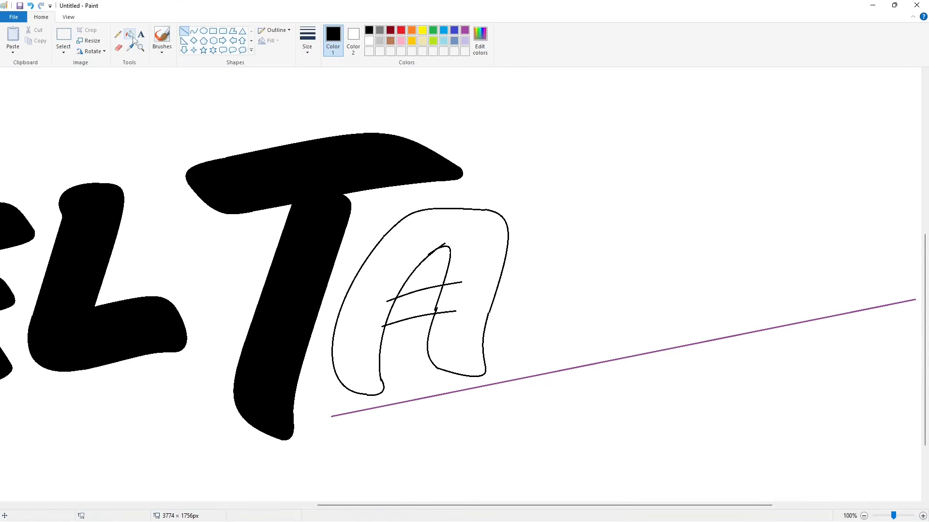
{"action": "left_click", "coordinate": [414, 269]}
{"action": "left_click", "coordinate": [415, 304]}
- Smooth the A's inner arch, feet and right edge with short black and white lines
{"action": "left_click", "coordinate": [184, 31]}
{"action": "left_click_drag", "start_coordinate": [390, 302], "coordinate": [400, 301]}
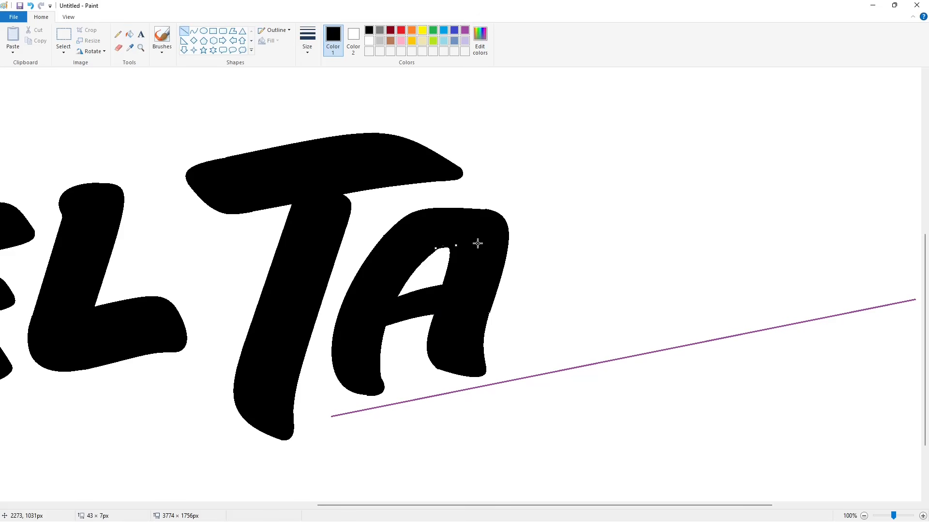
{"action": "scroll", "coordinate": [529, 257], "scroll_direction": "up", "scroll_amount": 3}
{"action": "scroll", "coordinate": [529, 257], "scroll_direction": "down", "scroll_amount": 3}
{"action": "scroll", "coordinate": [363, 206], "scroll_direction": "down", "scroll_amount": 3}
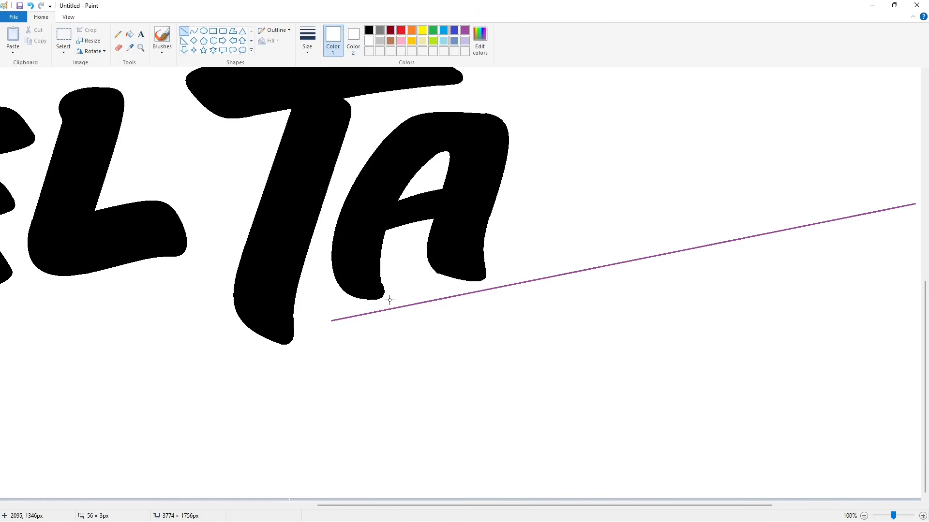
{"action": "left_click_drag", "start_coordinate": [427, 265], "coordinate": [453, 282]}
{"action": "left_click", "coordinate": [521, 261]}
{"action": "mouse_move", "coordinate": [485, 225]}
{"action": "left_mouse_down"}
{"action": "mouse_move", "coordinate": [489, 212]}
{"action": "mouse_move", "coordinate": [484, 226]}
{"action": "mouse_move", "coordinate": [508, 225]}
{"action": "left_mouse_up"}
{"action": "left_click", "coordinate": [368, 31]}
{"action": "scroll", "coordinate": [513, 237], "scroll_direction": "up", "scroll_amount": 3}
{"action": "left_click", "coordinate": [379, 42]}
{"action": "scroll", "coordinate": [572, 321], "scroll_direction": "down", "scroll_amount": 3}
{"action": "scroll", "coordinate": [800, 444], "scroll_direction": "down", "scroll_amount": 1}
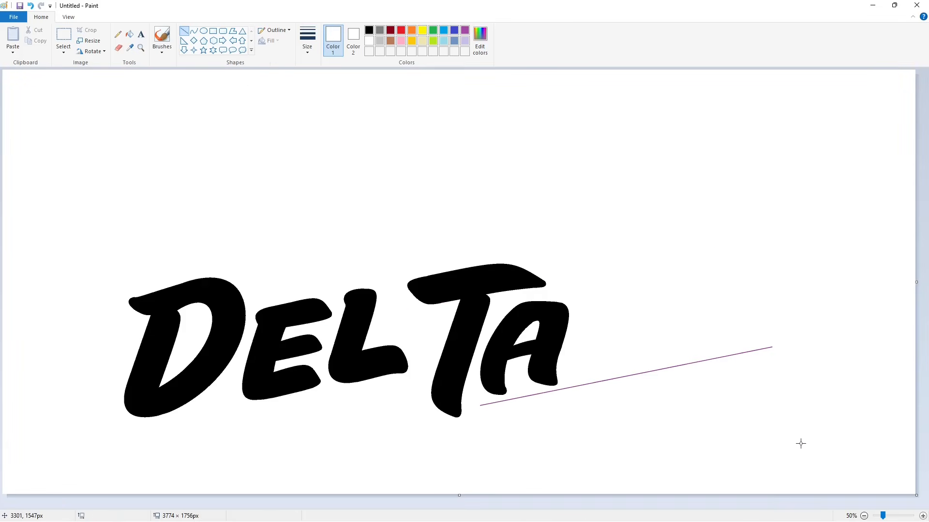
- Outline a slanted letter C beside the A, above the purple guide line, with black curves
{"action": "left_click", "coordinate": [194, 30]}
{"action": "left_click", "coordinate": [369, 30]}
{"action": "mouse_move", "coordinate": [590, 304]}
{"action": "left_mouse_down"}
{"action": "mouse_move", "coordinate": [608, 373]}
{"action": "mouse_move", "coordinate": [557, 338]}
{"action": "mouse_move", "coordinate": [568, 378]}
{"action": "mouse_move", "coordinate": [587, 306]}
{"action": "mouse_move", "coordinate": [641, 292]}
{"action": "mouse_move", "coordinate": [633, 278]}
{"action": "mouse_move", "coordinate": [634, 310]}
{"action": "mouse_move", "coordinate": [715, 336]}
{"action": "mouse_move", "coordinate": [621, 302]}
{"action": "mouse_move", "coordinate": [706, 324]}
{"action": "mouse_move", "coordinate": [594, 348]}
{"action": "mouse_move", "coordinate": [643, 356]}
{"action": "mouse_move", "coordinate": [633, 361]}
{"action": "mouse_move", "coordinate": [642, 368]}
{"action": "mouse_move", "coordinate": [634, 344]}
{"action": "mouse_move", "coordinate": [622, 367]}
{"action": "mouse_move", "coordinate": [645, 352]}
{"action": "mouse_move", "coordinate": [647, 363]}
{"action": "mouse_move", "coordinate": [641, 358]}
{"action": "left_mouse_up"}
{"action": "left_click", "coordinate": [130, 35]}
{"action": "left_click", "coordinate": [593, 353]}
{"action": "key", "text": "ctrl+z"}
- Close the gap in the C's outline with a short black line and fill the letter with black
{"action": "left_click", "coordinate": [890, 515]}
{"action": "scroll", "coordinate": [470, 477], "scroll_direction": "down", "scroll_amount": 5}
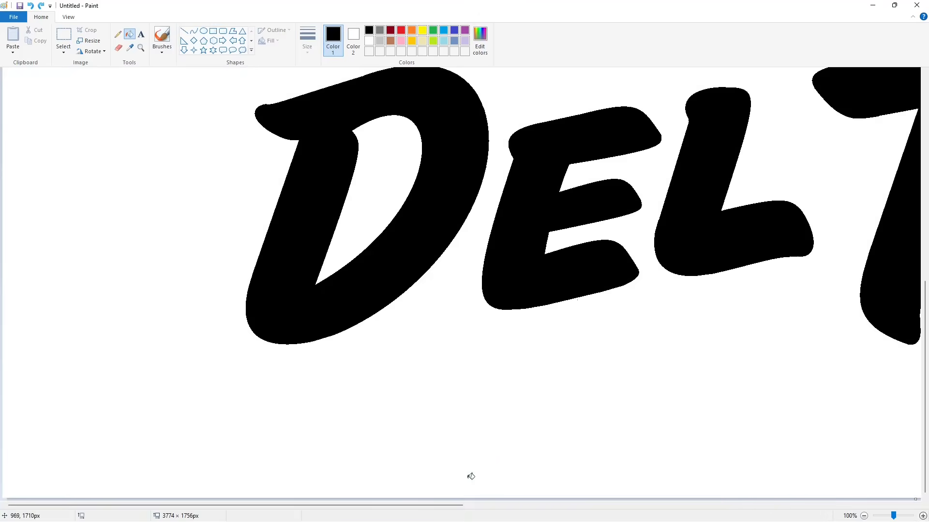
{"action": "left_click_drag", "start_coordinate": [411, 505], "coordinate": [721, 505]}
{"action": "left_click", "coordinate": [184, 31]}
{"action": "left_click_drag", "start_coordinate": [589, 257], "coordinate": [596, 255]}
{"action": "left_click", "coordinate": [129, 34]}
{"action": "left_click", "coordinate": [570, 223]}
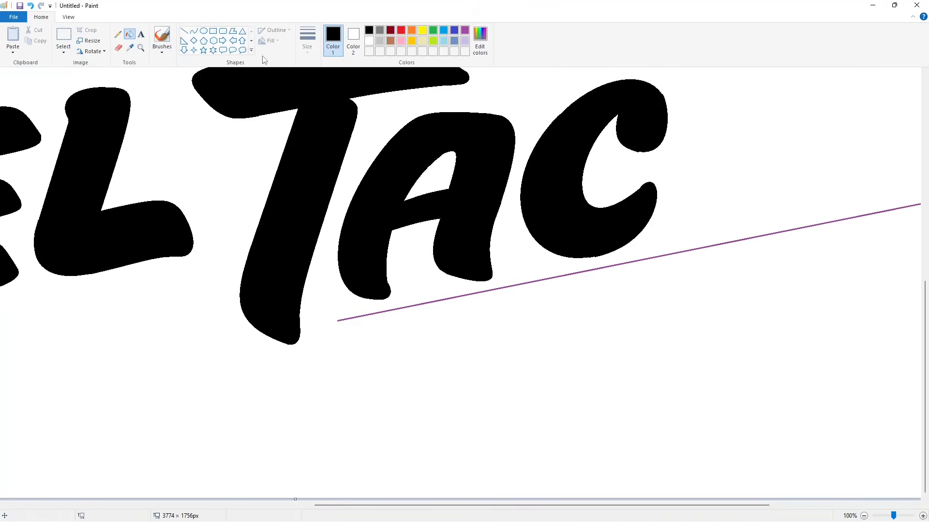
- Smooth the C's outer edges with short white lines
{"action": "left_click", "coordinate": [184, 31]}
{"action": "left_click", "coordinate": [368, 40]}
{"action": "scroll", "coordinate": [661, 197], "scroll_direction": "up", "scroll_amount": 2}
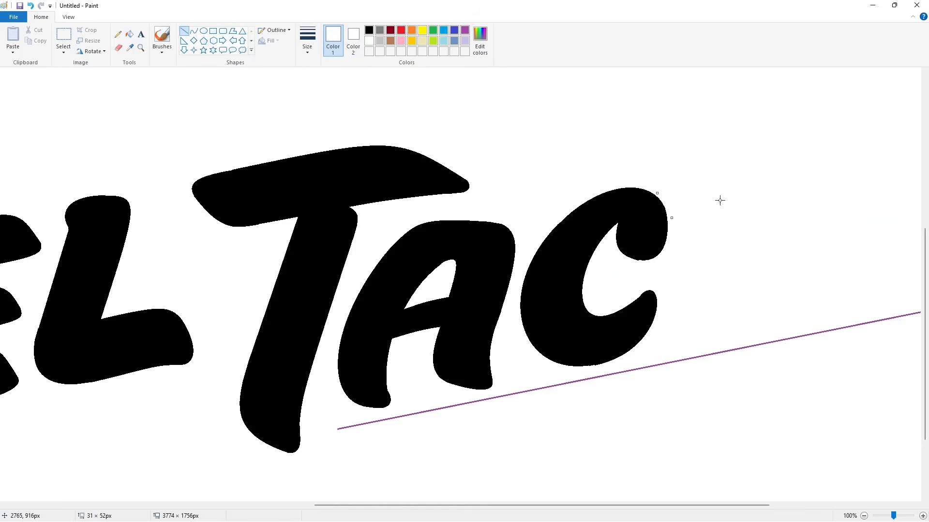
{"action": "scroll", "coordinate": [601, 257], "scroll_direction": "down", "scroll_amount": 2}
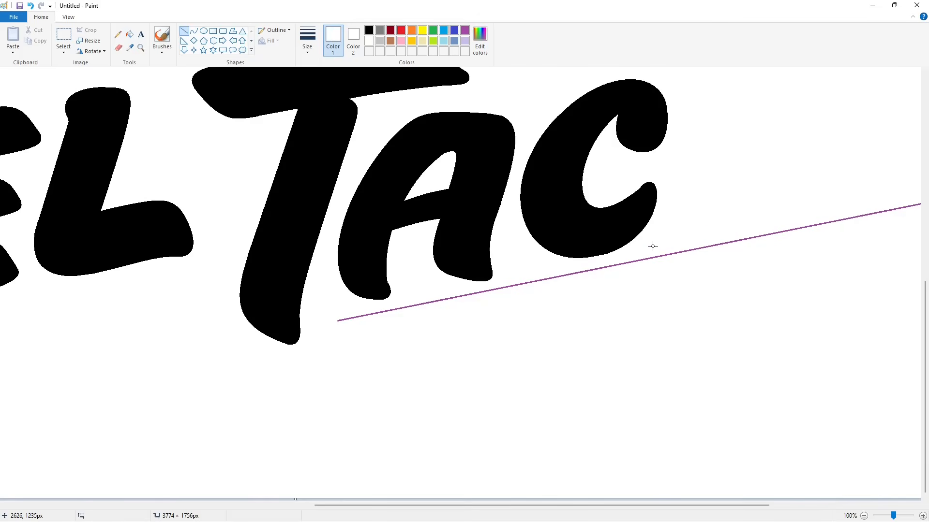
{"action": "scroll", "coordinate": [664, 274], "scroll_direction": "up", "scroll_amount": 2}
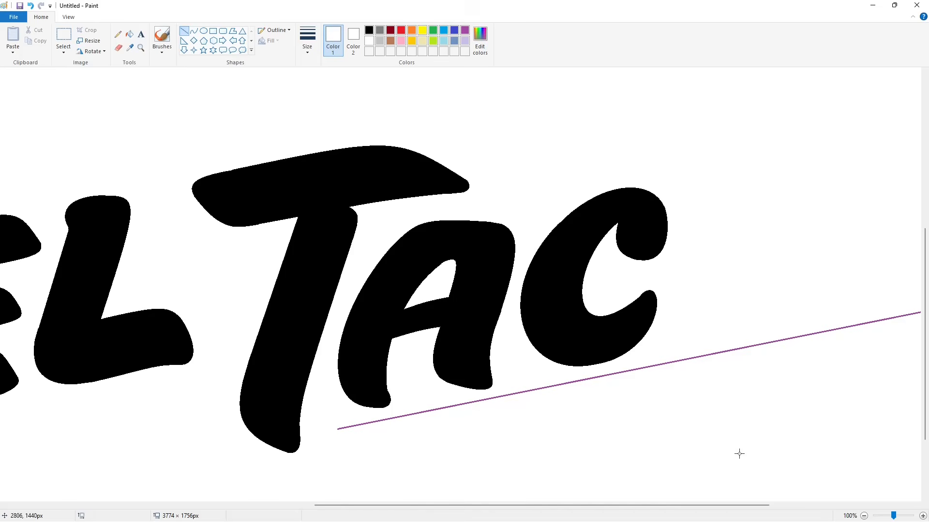
{"action": "scroll", "coordinate": [820, 415], "scroll_direction": "down", "scroll_amount": 1}
- Try to form the O's outline beside the C from a black ellipse skewed 10 degrees horizontally
{"action": "left_click", "coordinate": [203, 31]}
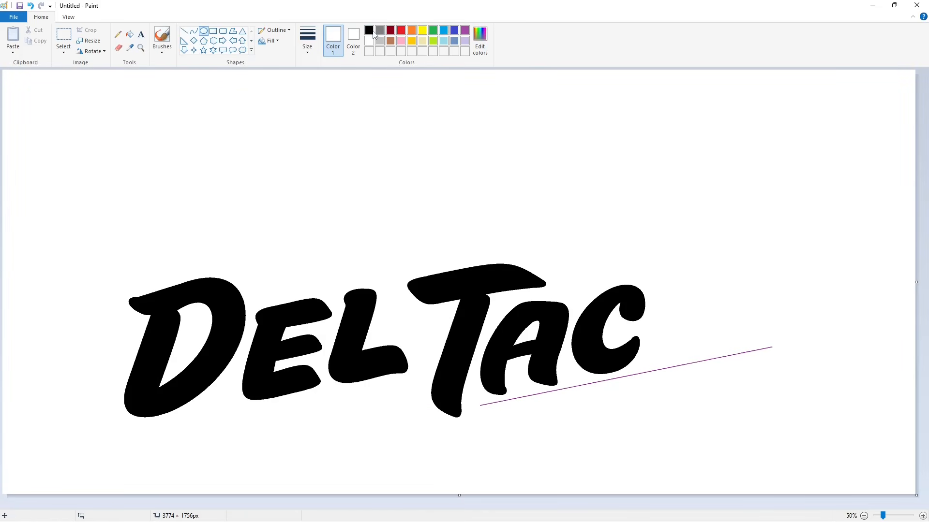
{"action": "left_click", "coordinate": [368, 30]}
{"action": "left_click_drag", "start_coordinate": [648, 274], "coordinate": [726, 359]}
{"action": "left_click_drag", "start_coordinate": [687, 274], "coordinate": [687, 270]}
{"action": "left_click_drag", "start_coordinate": [726, 315], "coordinate": [743, 314]}
{"action": "left_click_drag", "start_coordinate": [695, 314], "coordinate": [52, 149]}
{"action": "left_click", "coordinate": [163, 153]}
{"action": "left_click", "coordinate": [64, 39]}
{"action": "left_click_drag", "start_coordinate": [141, 230], "coordinate": [10, 60]}
{"action": "left_click", "coordinate": [89, 41]}
{"action": "left_click_drag", "start_coordinate": [114, 169], "coordinate": [630, 339]}
{"action": "type", "text": "10"}
{"action": "key", "text": "Return"}
{"action": "key", "text": "ctrl+z"}
{"action": "key", "text": "ctrl+z"}
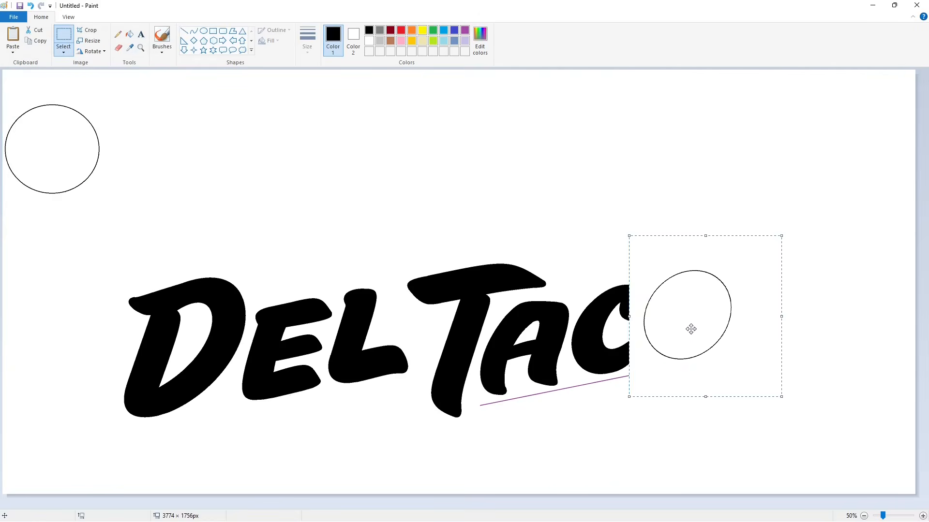
- Outline a slanted O beside the C with black curves resting just above the purple guide line
{"action": "left_click", "coordinate": [193, 30]}
{"action": "left_click_drag", "start_coordinate": [677, 281], "coordinate": [672, 360]}
{"action": "left_click", "coordinate": [643, 306]}
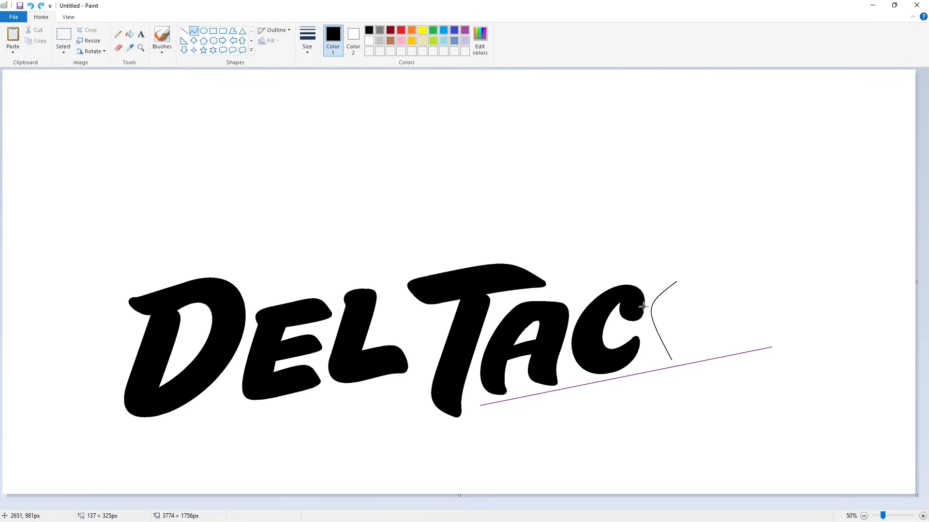
{"action": "left_click", "coordinate": [638, 349]}
{"action": "left_click", "coordinate": [738, 350]}
{"action": "left_click_drag", "start_coordinate": [675, 281], "coordinate": [728, 304]}
{"action": "left_click_drag", "start_coordinate": [695, 289], "coordinate": [703, 263]}
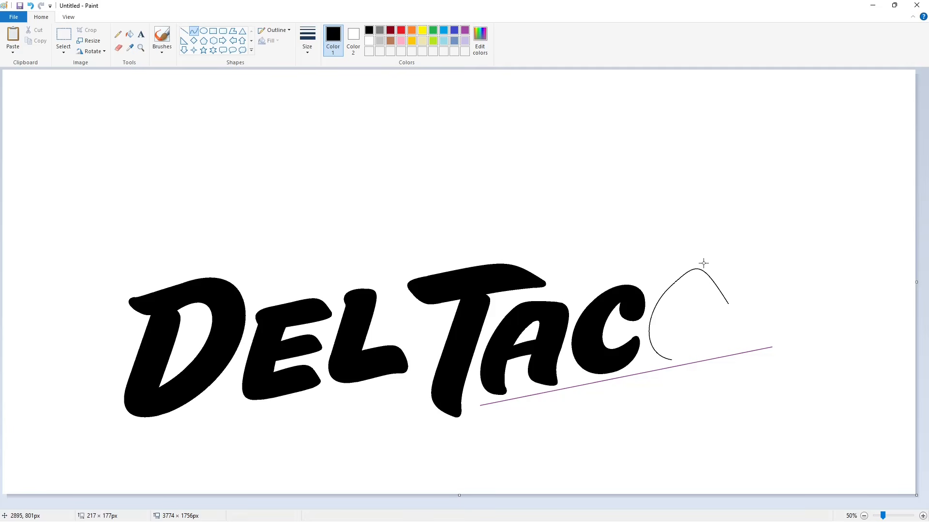
{"action": "left_click", "coordinate": [735, 274]}
{"action": "left_click_drag", "start_coordinate": [728, 304], "coordinate": [671, 360]}
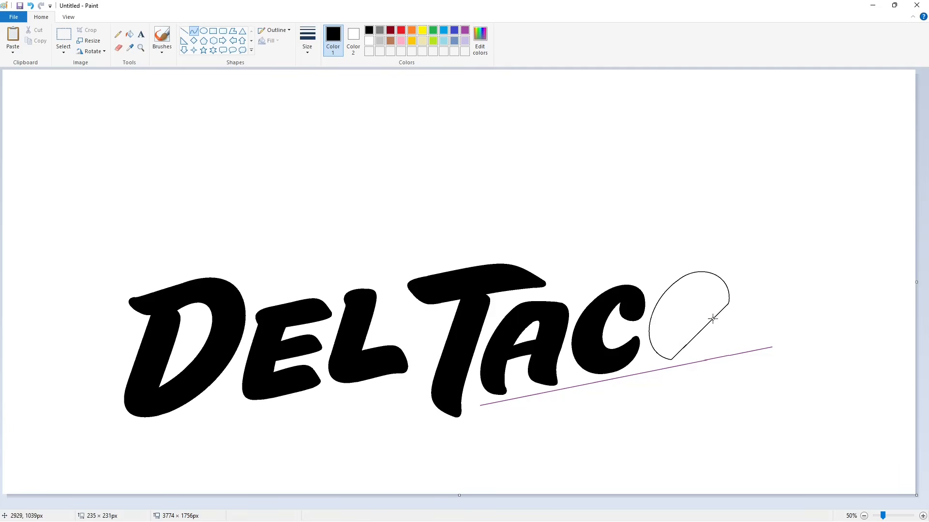
{"action": "left_click_drag", "start_coordinate": [712, 319], "coordinate": [720, 346]}
{"action": "left_click", "coordinate": [697, 366]}
- Draw a narrow upright black ellipse near the canvas's upper left corner, copy it and turn on transparent selection
{"action": "left_click", "coordinate": [204, 32]}
{"action": "left_click_drag", "start_coordinate": [679, 290], "coordinate": [701, 336]}
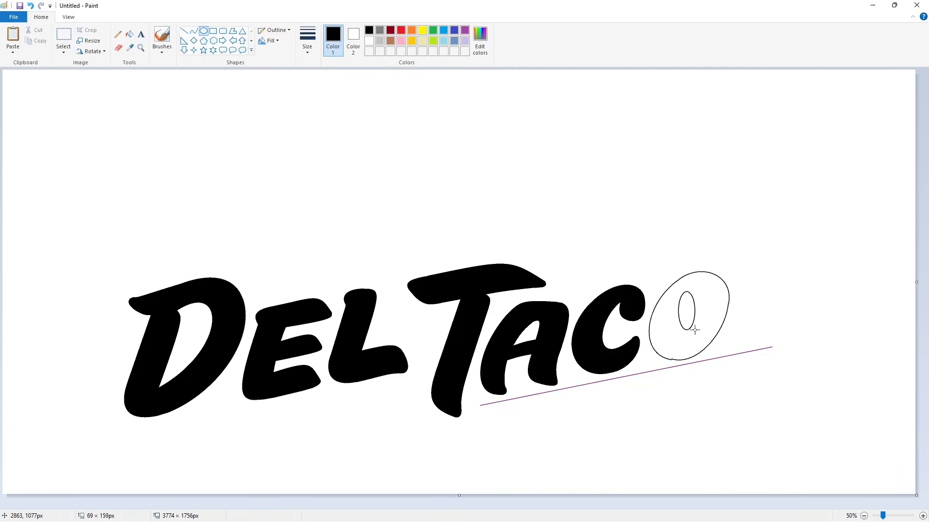
{"action": "mouse_move", "coordinate": [689, 291]}
{"action": "left_mouse_down"}
{"action": "mouse_move", "coordinate": [705, 312]}
{"action": "mouse_move", "coordinate": [41, 160]}
{"action": "left_mouse_up"}
{"action": "left_click", "coordinate": [63, 36]}
{"action": "left_click_drag", "start_coordinate": [11, 108], "coordinate": [79, 215]}
{"action": "key", "text": "ctrl+c"}
{"action": "key", "text": "ctrl+v"}
{"action": "left_click", "coordinate": [63, 51]}
{"action": "left_click", "coordinate": [78, 138]}
- Try skewing the pasted ellipse 10 degrees horizontally and placing it inside the O
{"action": "left_click", "coordinate": [88, 41]}
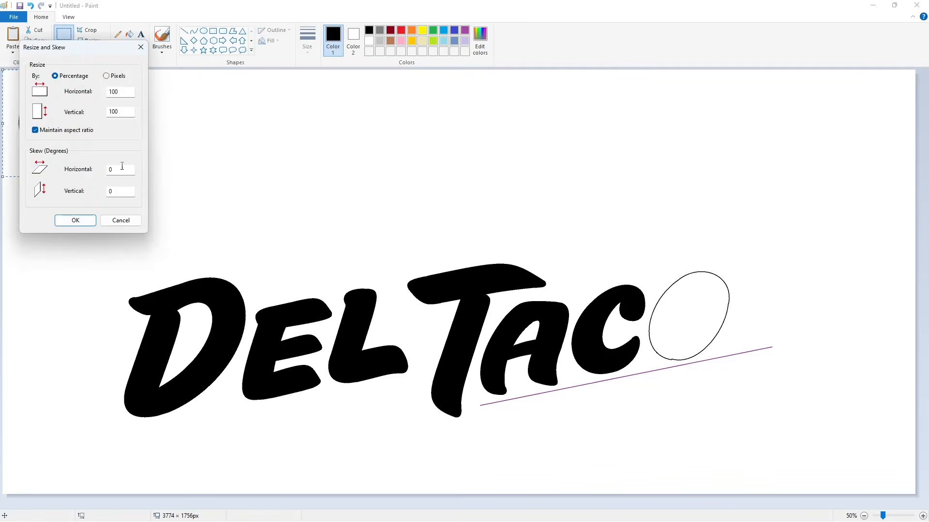
{"action": "double_click", "coordinate": [122, 167]}
{"action": "type", "text": "10"}
{"action": "key", "text": "Return"}
{"action": "left_click_drag", "start_coordinate": [43, 123], "coordinate": [697, 316]}
{"action": "key", "text": "ctrl+z"}
- Paste the narrow ellipse, skew it 15 degrees horizontally and nudge it into place inside the O
{"action": "key", "text": "ctrl+v"}
{"action": "left_click", "coordinate": [89, 41]}
{"action": "left_click_drag", "start_coordinate": [118, 169], "coordinate": [703, 349]}
{"action": "type", "text": "15"}
{"action": "key", "text": "Return"}
{"action": "key", "text": "Left"}
{"action": "key", "text": "Left"}
{"action": "key", "text": "Left"}
{"action": "key", "text": "Left"}
{"action": "key", "text": "Up"}
{"action": "key", "text": "Up"}
{"action": "key", "text": "Up"}
{"action": "key", "text": "Up"}
- Fill the O's ring between its outer outline and the inner ellipse with black
{"action": "left_click", "coordinate": [922, 516]}
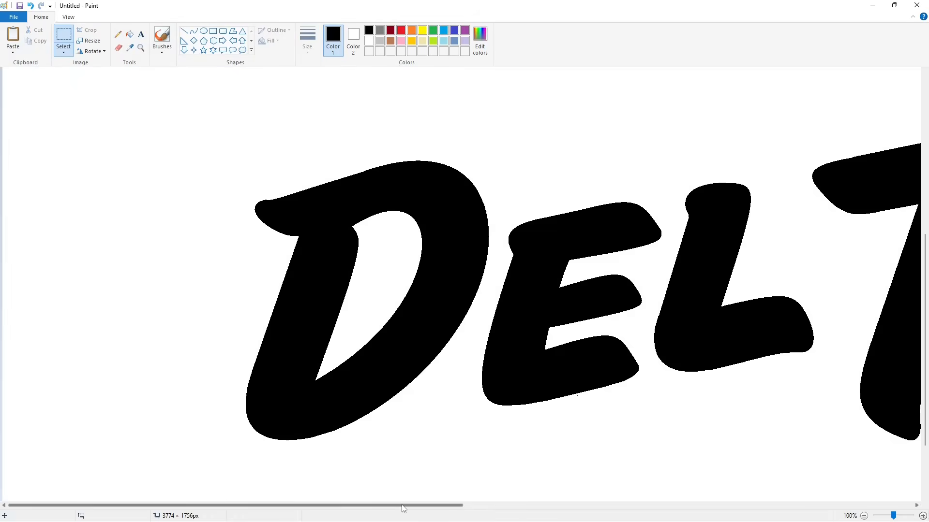
{"action": "left_click_drag", "start_coordinate": [402, 506], "coordinate": [870, 505]}
{"action": "left_click", "coordinate": [129, 34]}
{"action": "left_click", "coordinate": [417, 232]}
- Smooth the O's lower and right outer edges with short black lines
{"action": "left_click", "coordinate": [184, 31]}
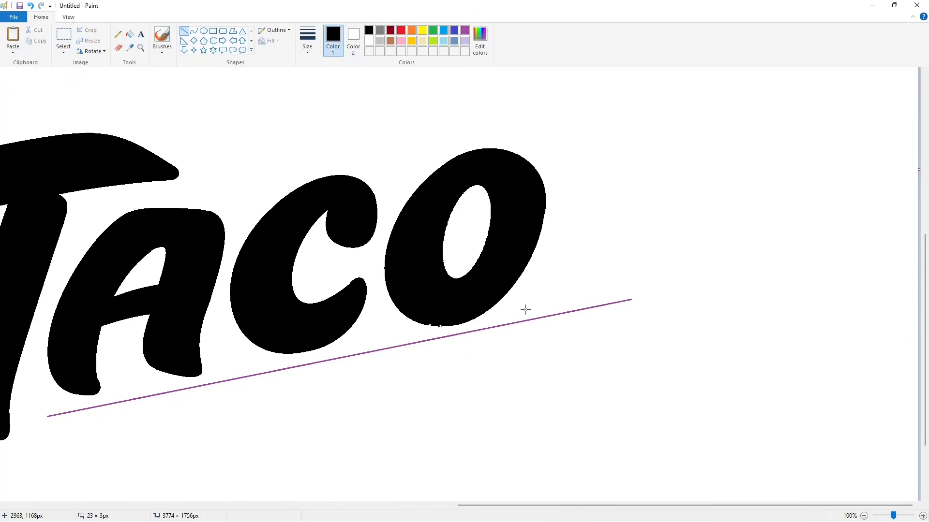
{"action": "scroll", "coordinate": [551, 303], "scroll_direction": "up", "scroll_amount": 2}
{"action": "left_click_drag", "start_coordinate": [545, 334], "coordinate": [544, 333]}
{"action": "key", "text": "Left"}
{"action": "key", "text": "Left"}
{"action": "key", "text": "Left"}
{"action": "key", "text": "Left"}
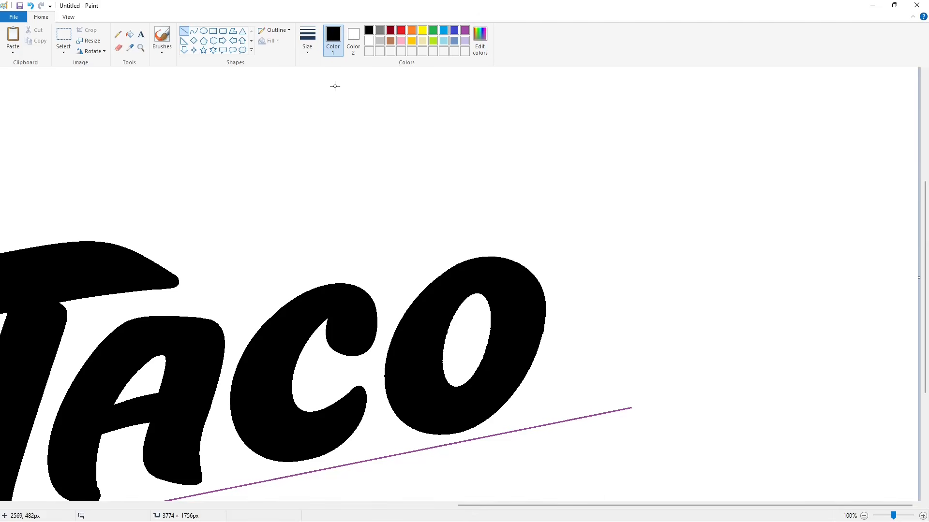
- Trim the O's right outer edge with short white lines, undoing the last stroke
{"action": "left_click", "coordinate": [369, 41]}
{"action": "left_click_drag", "start_coordinate": [547, 299], "coordinate": [546, 330]}
{"action": "left_click_drag", "start_coordinate": [558, 330], "coordinate": [577, 323]}
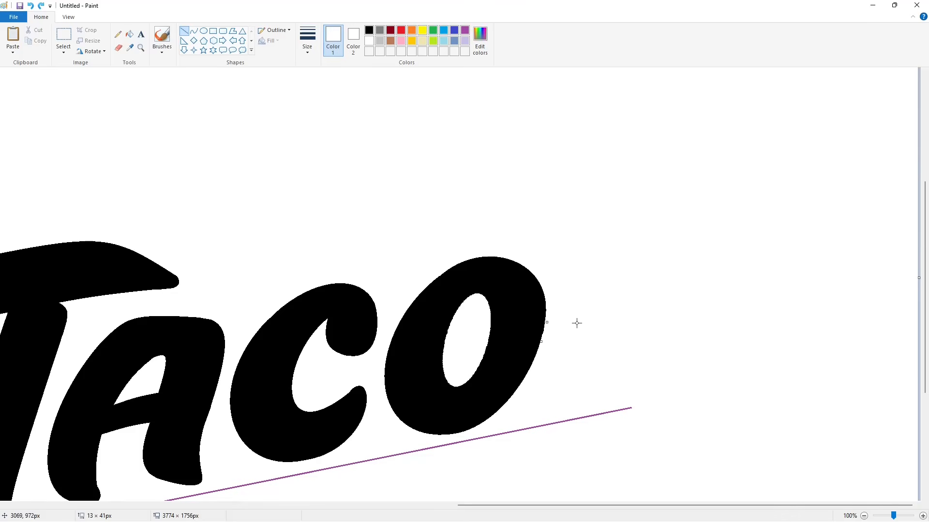
{"action": "scroll", "coordinate": [544, 345], "scroll_direction": "down", "scroll_amount": 3}
{"action": "scroll", "coordinate": [534, 341], "scroll_direction": "up", "scroll_amount": 3}
{"action": "left_click_drag", "start_coordinate": [544, 292], "coordinate": [544, 323]}
{"action": "key", "text": "ctrl+z"}
{"action": "scroll", "coordinate": [581, 339], "scroll_direction": "up", "scroll_amount": 3}
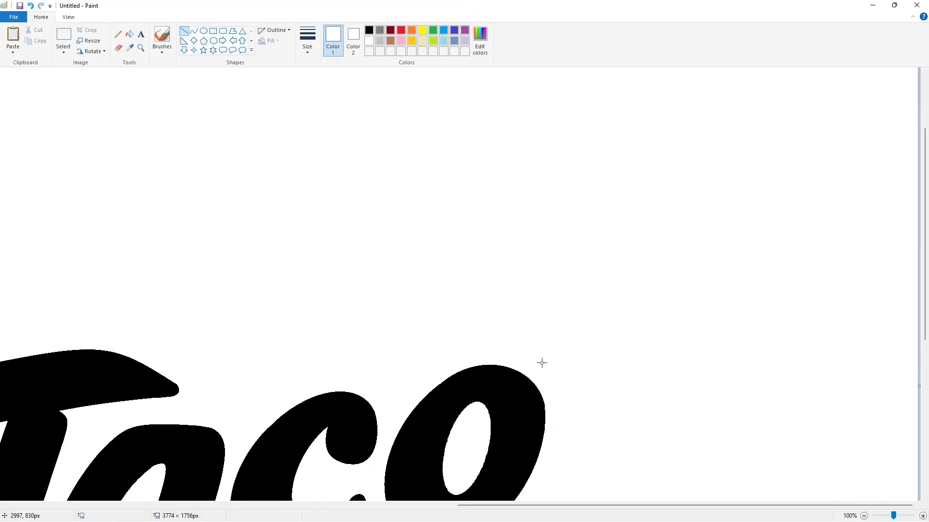
{"action": "scroll", "coordinate": [542, 363], "scroll_direction": "down", "scroll_amount": 3}
{"action": "scroll", "coordinate": [546, 361], "scroll_direction": "down", "scroll_amount": 3}
{"action": "scroll", "coordinate": [843, 477], "scroll_direction": "up", "scroll_amount": 3}
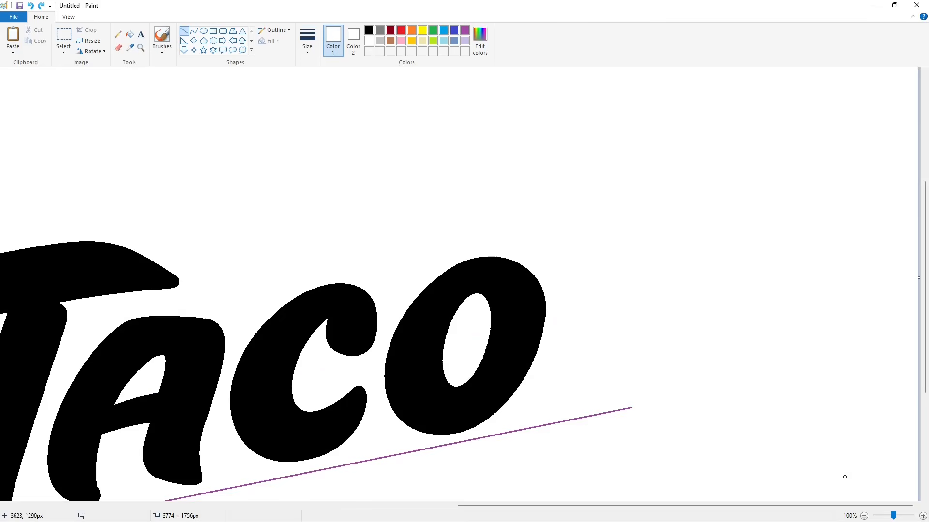
{"action": "scroll", "coordinate": [828, 429], "scroll_direction": "down", "scroll_amount": 1}
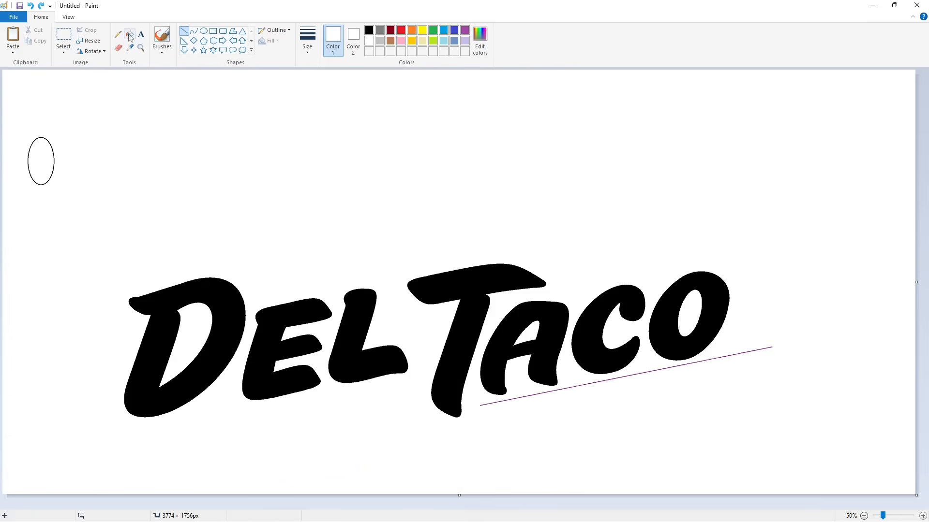
- Draw a large black circle above the C and O and erase its lower right part to leave an arc
{"action": "left_click", "coordinate": [203, 30]}
{"action": "left_click", "coordinate": [368, 30]}
{"action": "left_click_drag", "start_coordinate": [284, 165], "coordinate": [405, 286]}
{"action": "left_click_drag", "start_coordinate": [352, 241], "coordinate": [350, 236]}
{"action": "left_click_drag", "start_coordinate": [342, 282], "coordinate": [342, 289]}
{"action": "left_click_drag", "start_coordinate": [320, 240], "coordinate": [314, 240]}
{"action": "left_click_drag", "start_coordinate": [397, 224], "coordinate": [413, 224]}
{"action": "left_click_drag", "start_coordinate": [412, 289], "coordinate": [412, 296]}
{"action": "left_click_drag", "start_coordinate": [341, 241], "coordinate": [717, 182]}
{"action": "left_click", "coordinate": [118, 47]}
{"action": "left_click_drag", "start_coordinate": [759, 155], "coordinate": [788, 176]}
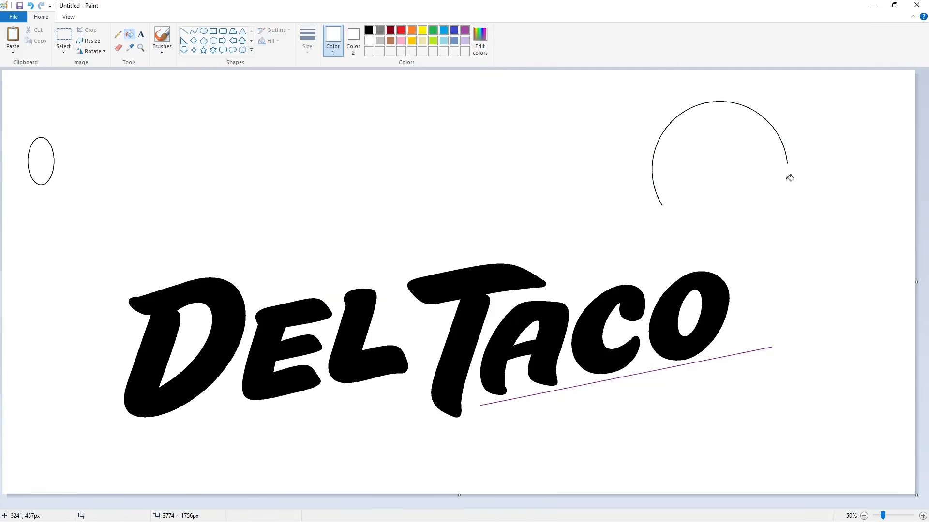
- Place a copy of the arc above the E and L and recolor the copy dark red
{"action": "left_click", "coordinate": [64, 37]}
{"action": "left_click_drag", "start_coordinate": [599, 82], "coordinate": [838, 237]}
{"action": "key", "text": "ctrl+c"}
{"action": "key", "text": "ctrl+v"}
{"action": "left_click_drag", "start_coordinate": [157, 141], "coordinate": [378, 210]}
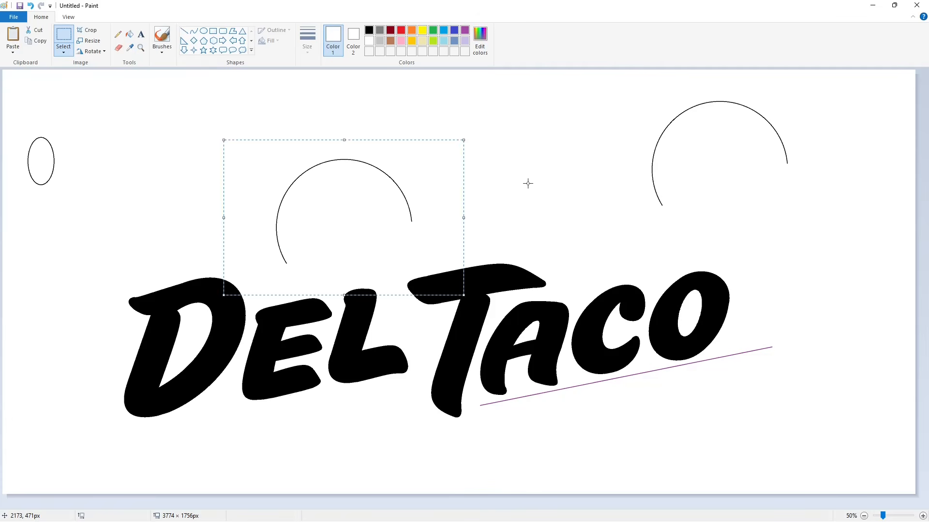
{"action": "left_click", "coordinate": [528, 183]}
{"action": "left_click", "coordinate": [129, 34]}
{"action": "left_click", "coordinate": [391, 30]}
{"action": "left_click", "coordinate": [386, 173]}
- Draw a gently curved black line rising to the right across the lower part of the dark red arc
{"action": "left_click", "coordinate": [194, 30]}
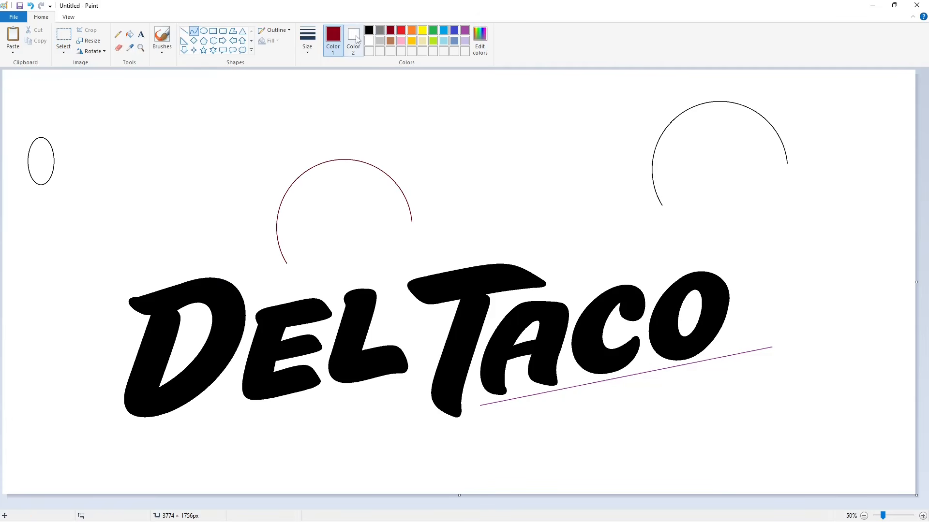
{"action": "left_click", "coordinate": [369, 30]}
{"action": "left_click_drag", "start_coordinate": [255, 268], "coordinate": [440, 190]}
{"action": "left_click_drag", "start_coordinate": [336, 230], "coordinate": [335, 226]}
{"action": "left_click_drag", "start_coordinate": [396, 203], "coordinate": [396, 198]}
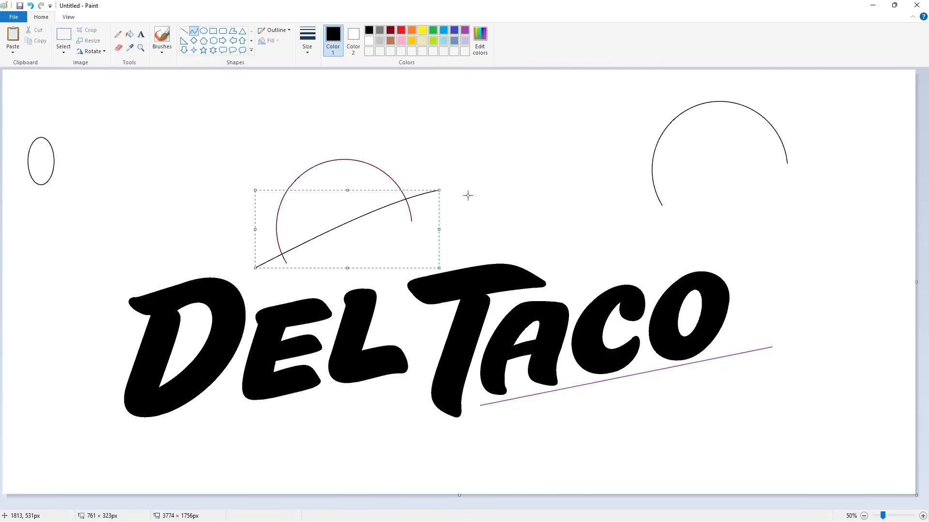
{"action": "left_click", "coordinate": [469, 195]}
{"action": "left_click_drag", "start_coordinate": [232, 247], "coordinate": [230, 245]}
{"action": "left_click_drag", "start_coordinate": [246, 267], "coordinate": [442, 190]}
{"action": "key", "text": "ctrl+z"}
{"action": "key", "text": "ctrl+z"}
{"action": "left_click_drag", "start_coordinate": [312, 244], "coordinate": [321, 232]}
{"action": "left_click_drag", "start_coordinate": [397, 205], "coordinate": [405, 197]}
{"action": "left_click", "coordinate": [475, 184]}
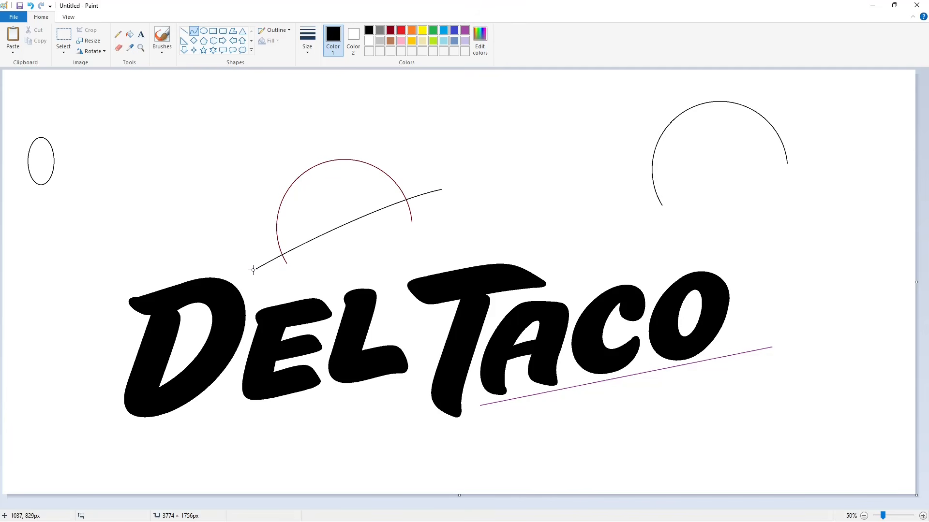
- Draw three pointed flame tips rising around the dark red arc's left side with black curves, starting from the curved line's lower end
{"action": "mouse_move", "coordinate": [253, 270]}
{"action": "left_mouse_down"}
{"action": "mouse_move", "coordinate": [231, 243]}
{"action": "mouse_move", "coordinate": [246, 272]}
{"action": "mouse_move", "coordinate": [232, 265]}
{"action": "mouse_move", "coordinate": [233, 234]}
{"action": "left_mouse_up"}
{"action": "left_click", "coordinate": [257, 266]}
{"action": "mouse_move", "coordinate": [246, 244]}
{"action": "left_mouse_down"}
{"action": "mouse_move", "coordinate": [244, 261]}
{"action": "mouse_move", "coordinate": [234, 185]}
{"action": "mouse_move", "coordinate": [234, 223]}
{"action": "mouse_move", "coordinate": [223, 211]}
{"action": "mouse_move", "coordinate": [237, 213]}
{"action": "mouse_move", "coordinate": [258, 195]}
{"action": "mouse_move", "coordinate": [242, 178]}
{"action": "left_mouse_up"}
{"action": "left_click", "coordinate": [269, 247]}
{"action": "left_click", "coordinate": [274, 208]}
{"action": "key", "text": "ctrl+z"}
{"action": "mouse_move", "coordinate": [245, 196]}
{"action": "left_mouse_down"}
{"action": "mouse_move", "coordinate": [240, 211]}
{"action": "mouse_move", "coordinate": [268, 139]}
{"action": "left_mouse_up"}
{"action": "left_click", "coordinate": [309, 199]}
{"action": "mouse_move", "coordinate": [263, 172]}
{"action": "left_mouse_down"}
{"action": "mouse_move", "coordinate": [243, 165]}
{"action": "mouse_move", "coordinate": [269, 164]}
{"action": "left_mouse_up"}
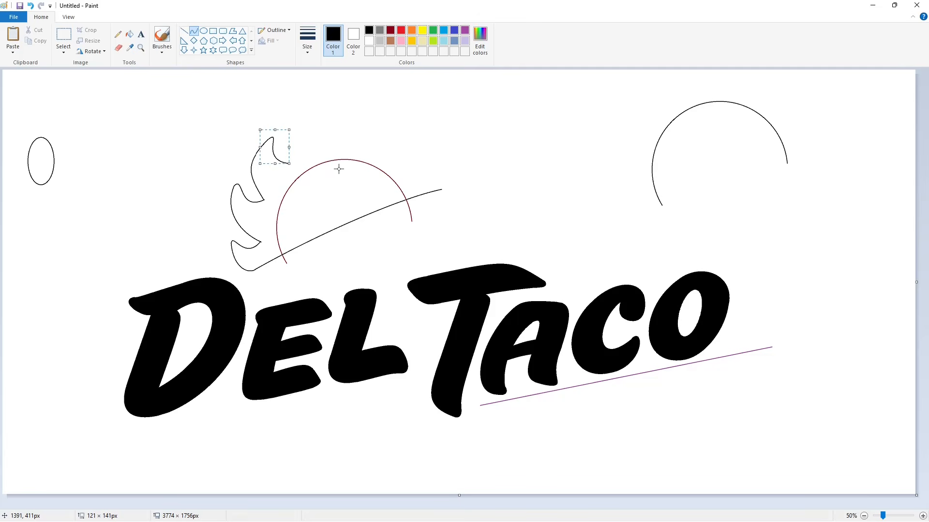
- Draw two more black curved flame tips over the top of the dark red arc, continuing from the three existing ones
{"action": "left_click_drag", "start_coordinate": [311, 115], "coordinate": [325, 112]}
{"action": "left_click_drag", "start_coordinate": [299, 137], "coordinate": [282, 131]}
{"action": "left_click_drag", "start_coordinate": [293, 121], "coordinate": [338, 109]}
{"action": "left_click", "coordinate": [370, 123]}
{"action": "left_click_drag", "start_coordinate": [319, 130], "coordinate": [341, 110]}
{"action": "key", "text": "ctrl+z"}
{"action": "mouse_move", "coordinate": [320, 125]}
{"action": "left_mouse_down"}
{"action": "mouse_move", "coordinate": [306, 123]}
{"action": "mouse_move", "coordinate": [383, 118]}
{"action": "mouse_move", "coordinate": [341, 117]}
{"action": "left_mouse_up"}
{"action": "left_click", "coordinate": [386, 129]}
{"action": "mouse_move", "coordinate": [344, 116]}
{"action": "left_mouse_down"}
{"action": "mouse_move", "coordinate": [354, 106]}
{"action": "mouse_move", "coordinate": [365, 119]}
{"action": "mouse_move", "coordinate": [354, 113]}
{"action": "left_mouse_up"}
{"action": "left_click", "coordinate": [391, 118]}
{"action": "left_click", "coordinate": [480, 144]}
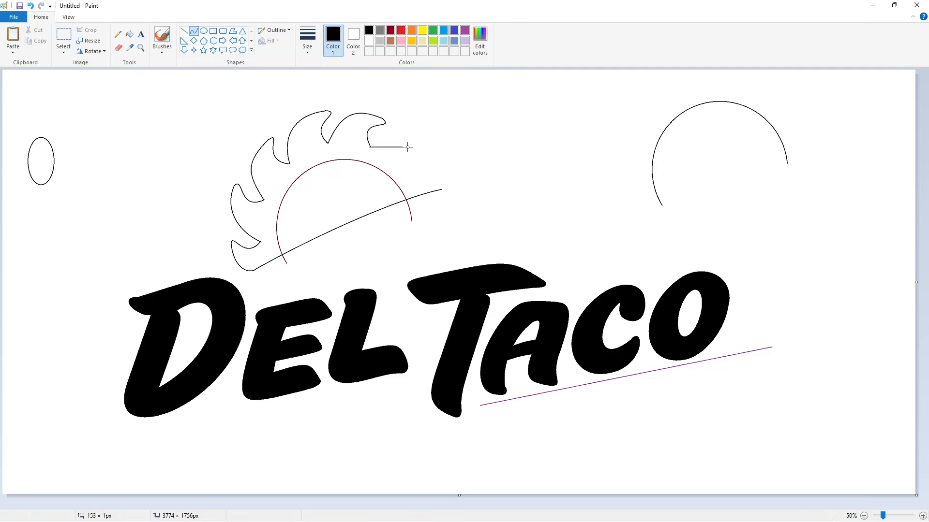
- Draw the last two flame tips down the arc's right side, joining them to the upper end of the curved line
{"action": "left_click_drag", "start_coordinate": [401, 141], "coordinate": [393, 129]}
{"action": "mouse_move", "coordinate": [406, 131]}
{"action": "left_mouse_down"}
{"action": "mouse_move", "coordinate": [412, 129]}
{"action": "mouse_move", "coordinate": [403, 171]}
{"action": "mouse_move", "coordinate": [440, 164]}
{"action": "left_mouse_up"}
{"action": "mouse_move", "coordinate": [425, 158]}
{"action": "left_mouse_down"}
{"action": "mouse_move", "coordinate": [413, 150]}
{"action": "mouse_move", "coordinate": [442, 190]}
{"action": "left_mouse_up"}
{"action": "left_click", "coordinate": [476, 154]}
{"action": "mouse_move", "coordinate": [438, 179]}
{"action": "left_mouse_down"}
{"action": "mouse_move", "coordinate": [433, 172]}
{"action": "mouse_move", "coordinate": [455, 187]}
{"action": "mouse_move", "coordinate": [446, 185]}
{"action": "left_mouse_up"}
{"action": "key", "text": "ctrl+z"}
- Close the gap at the base of the lowest right flame tip with a short black line
{"action": "left_click", "coordinate": [129, 34]}
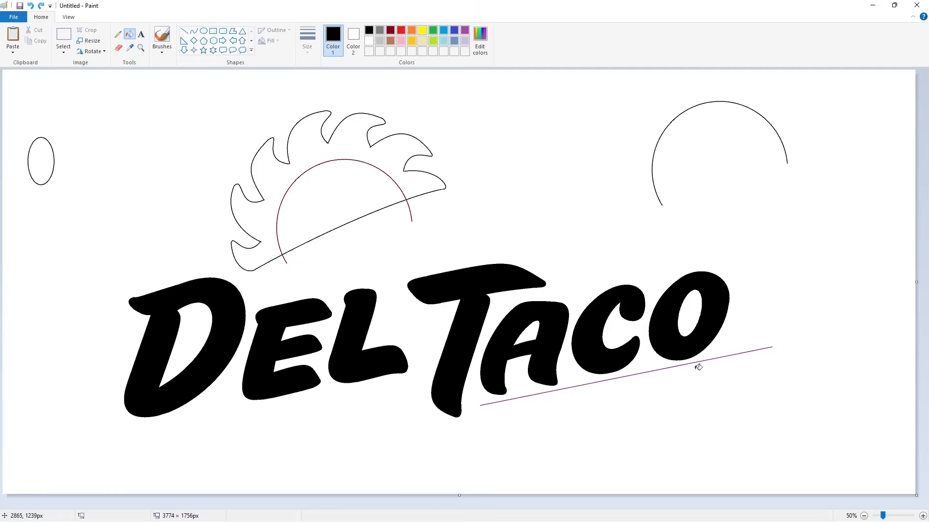
{"action": "left_click", "coordinate": [923, 515]}
{"action": "left_click_drag", "start_coordinate": [444, 505], "coordinate": [575, 505]}
{"action": "scroll", "coordinate": [476, 245], "scroll_direction": "up", "scroll_amount": 3}
{"action": "left_click", "coordinate": [184, 31]}
{"action": "left_click_drag", "start_coordinate": [541, 166], "coordinate": [526, 166]}
{"action": "left_click", "coordinate": [611, 162]}
{"action": "scroll", "coordinate": [625, 198], "scroll_direction": "up", "scroll_amount": 2}
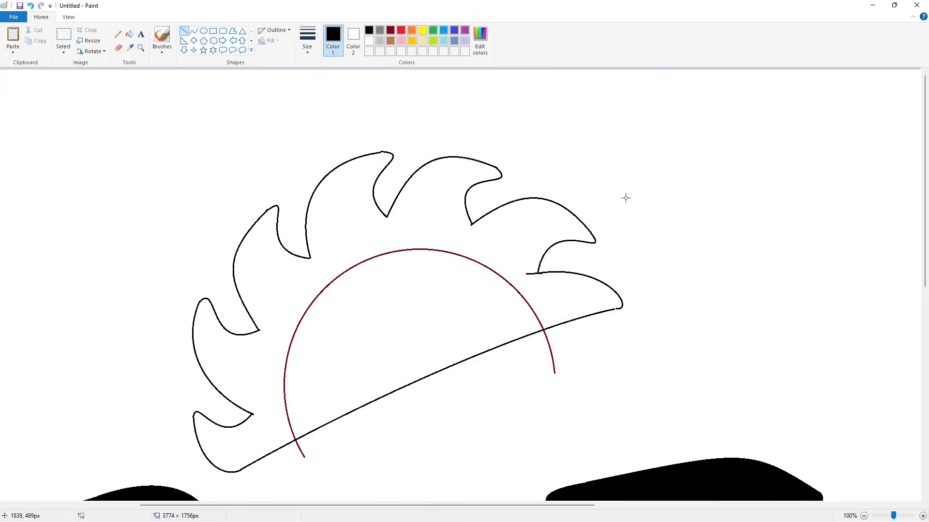
{"action": "scroll", "coordinate": [626, 198], "scroll_direction": "down", "scroll_amount": 2}
{"action": "left_click", "coordinate": [129, 34]}
{"action": "left_click", "coordinate": [350, 133]}
{"action": "key", "text": "ctrl+z"}
- Fill the ring of flames around the dark red arc with black
{"action": "left_click", "coordinate": [184, 31]}
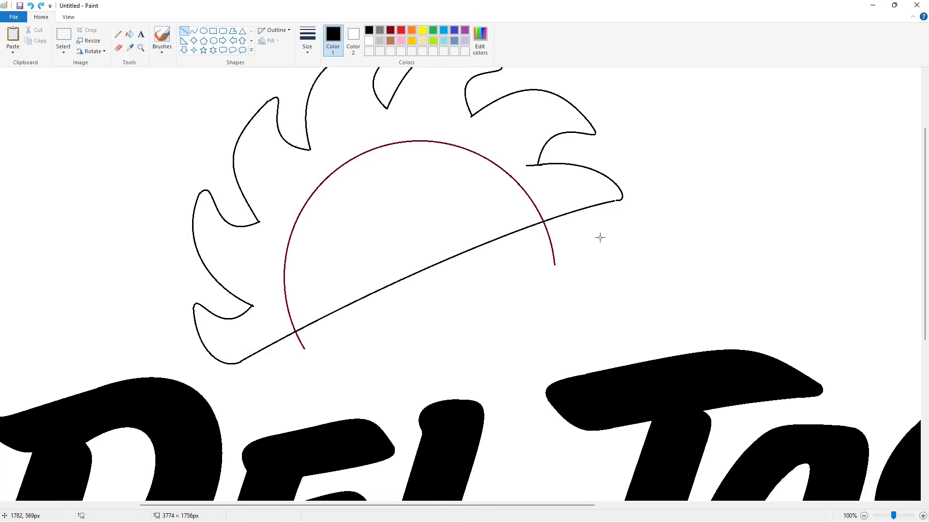
{"action": "scroll", "coordinate": [600, 238], "scroll_direction": "up", "scroll_amount": 2}
{"action": "left_click", "coordinate": [129, 34]}
{"action": "left_click", "coordinate": [328, 204]}
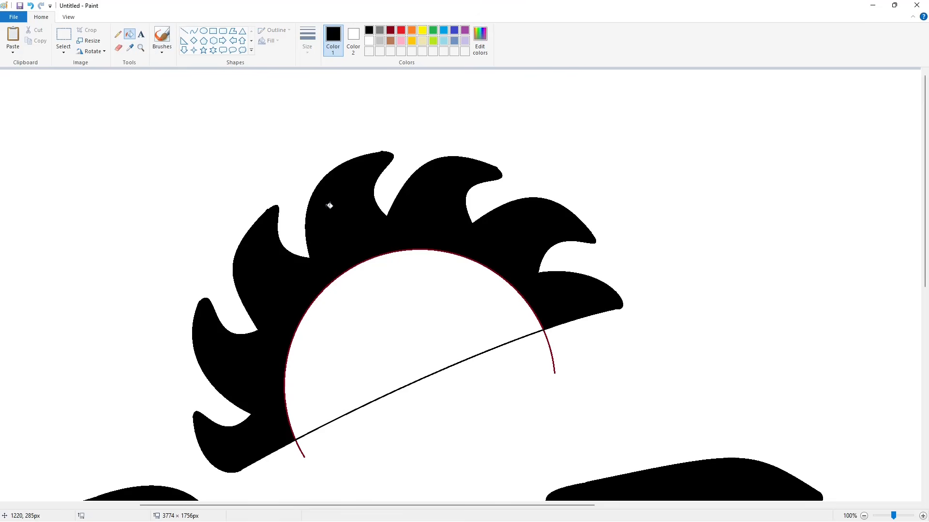
- Fill the half circle dark red and clean up the arc ends and flame edges below the curved line with white
{"action": "left_click", "coordinate": [369, 41]}
{"action": "left_click", "coordinate": [390, 30]}
{"action": "left_click", "coordinate": [386, 310]}
{"action": "left_click", "coordinate": [369, 40]}
{"action": "left_click", "coordinate": [183, 31]}
{"action": "scroll", "coordinate": [233, 365], "scroll_direction": "down", "scroll_amount": 2}
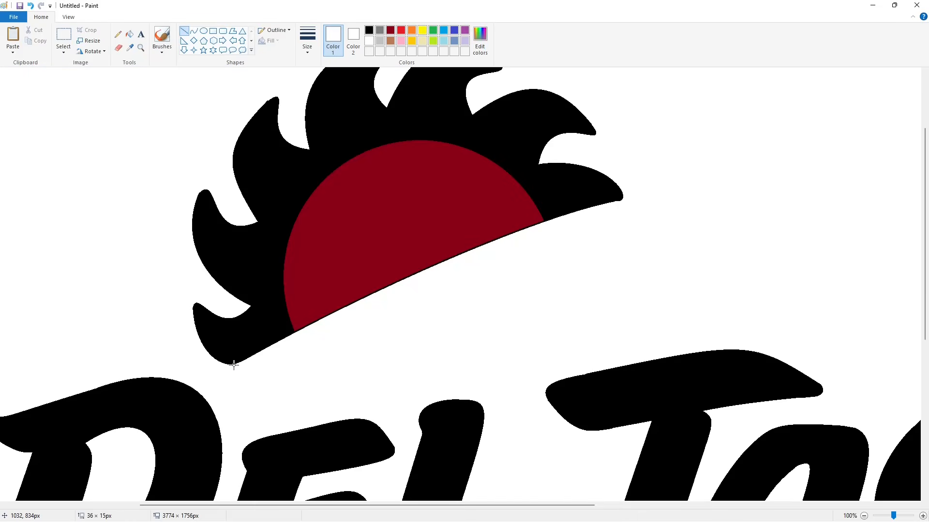
{"action": "scroll", "coordinate": [256, 351], "scroll_direction": "up", "scroll_amount": 2}
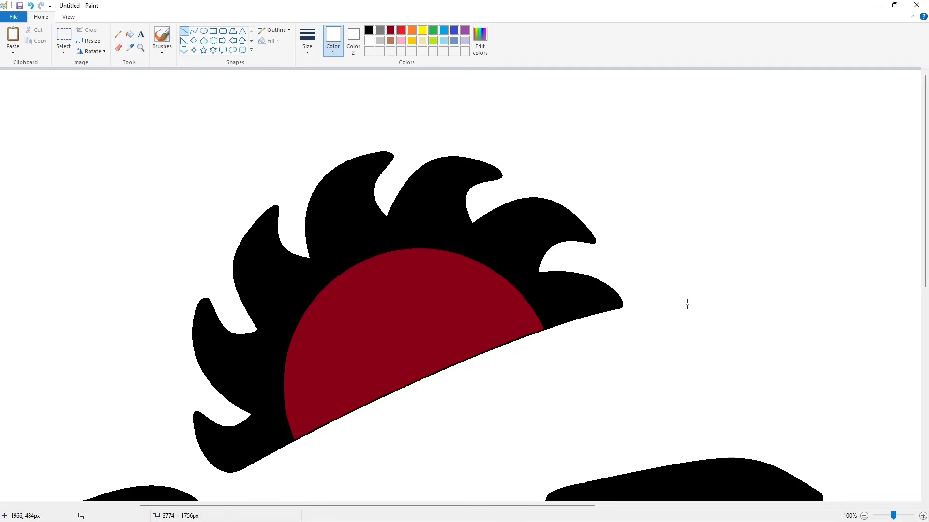
- Recolor the thin black line along the base of the sun dark red, leaving the flames black
{"action": "scroll", "coordinate": [442, 90], "scroll_direction": "down", "scroll_amount": 2}
{"action": "left_click", "coordinate": [923, 516]}
{"action": "scroll", "coordinate": [406, 487], "scroll_direction": "down", "scroll_amount": 6}
{"action": "left_click_drag", "start_coordinate": [338, 505], "coordinate": [432, 505]}
{"action": "left_click", "coordinate": [390, 30]}
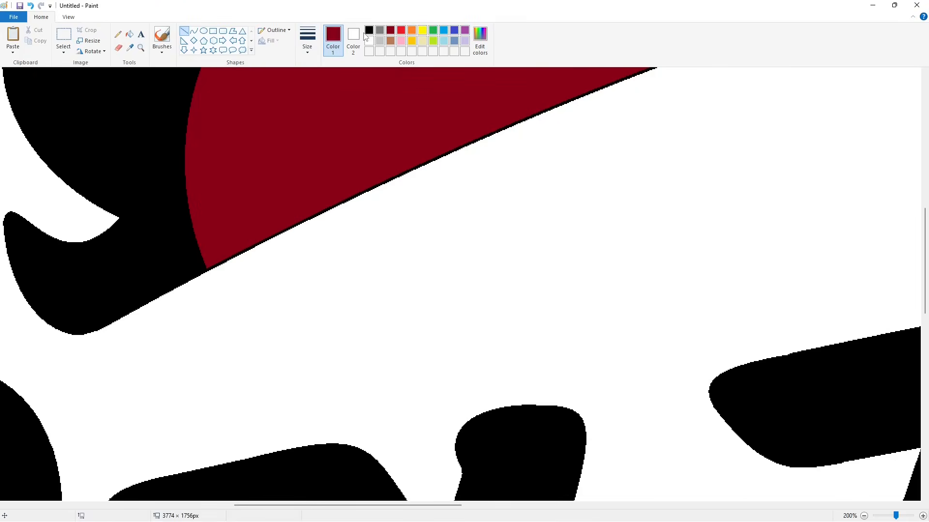
{"action": "scroll", "coordinate": [228, 270], "scroll_direction": "up", "scroll_amount": 2}
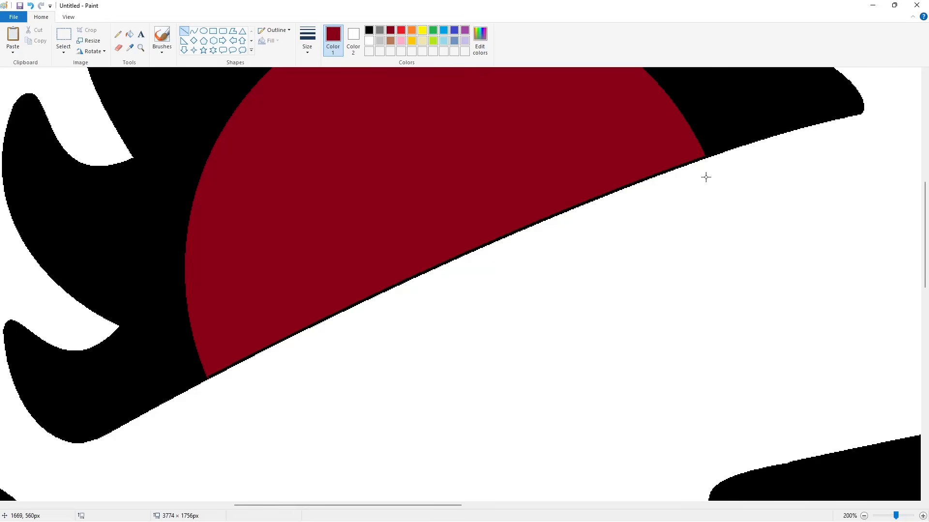
{"action": "left_click_drag", "start_coordinate": [707, 158], "coordinate": [704, 152]}
{"action": "left_click", "coordinate": [130, 34]}
{"action": "left_click", "coordinate": [472, 253]}
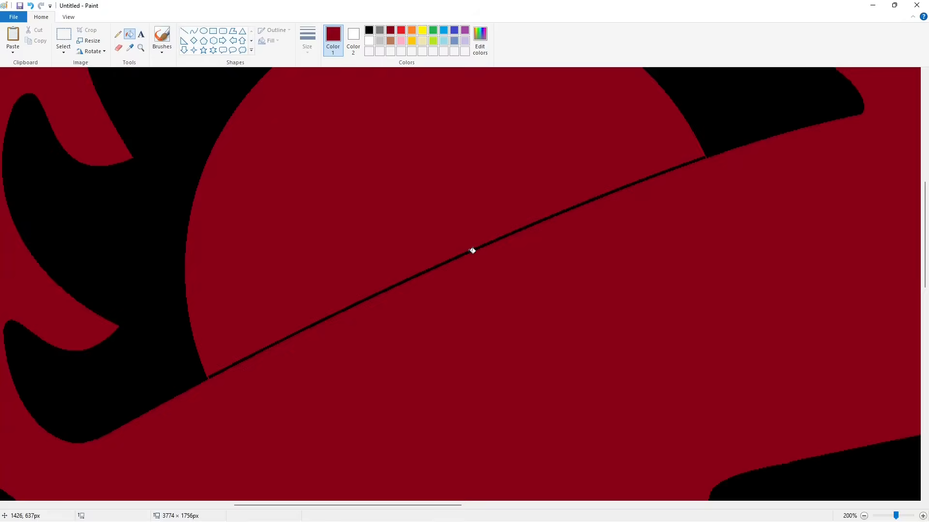
{"action": "key", "text": "ctrl+z"}
{"action": "left_click", "coordinate": [471, 251]}
{"action": "left_click", "coordinate": [184, 30]}
{"action": "left_click", "coordinate": [369, 41]}
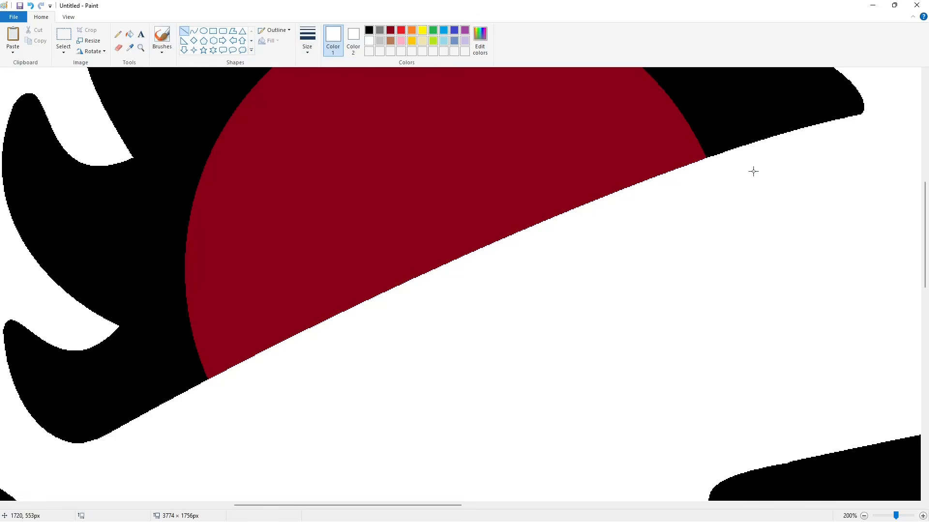
- Set up the Curve tool with black and the second-thinnest line width
{"action": "scroll", "coordinate": [754, 171], "scroll_direction": "down", "scroll_amount": 2}
{"action": "left_click", "coordinate": [193, 30]}
{"action": "left_click", "coordinate": [368, 30]}
{"action": "left_click", "coordinate": [307, 39]}
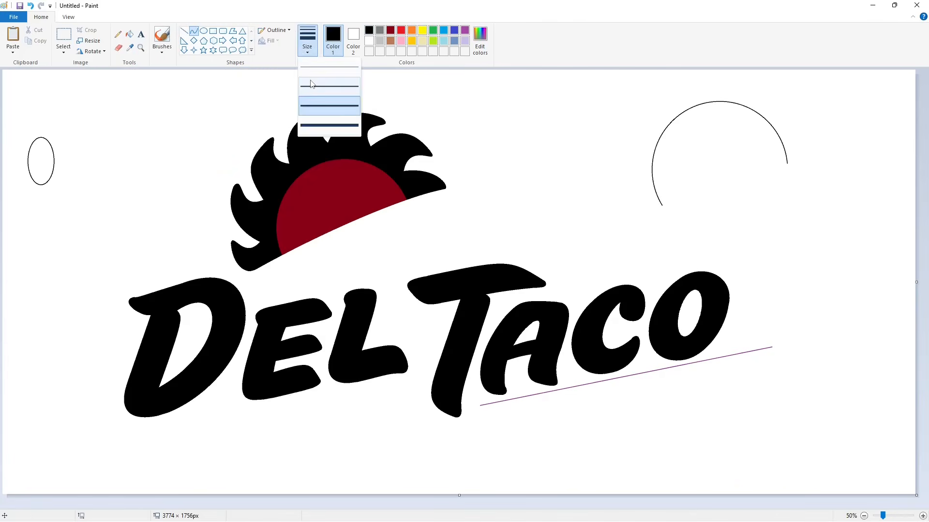
{"action": "left_click", "coordinate": [311, 84]}
{"action": "left_click_drag", "start_coordinate": [258, 285], "coordinate": [527, 218]}
{"action": "mouse_move", "coordinate": [457, 218]}
{"action": "left_mouse_down"}
{"action": "mouse_move", "coordinate": [447, 192]}
{"action": "mouse_move", "coordinate": [457, 183]}
{"action": "left_mouse_up"}
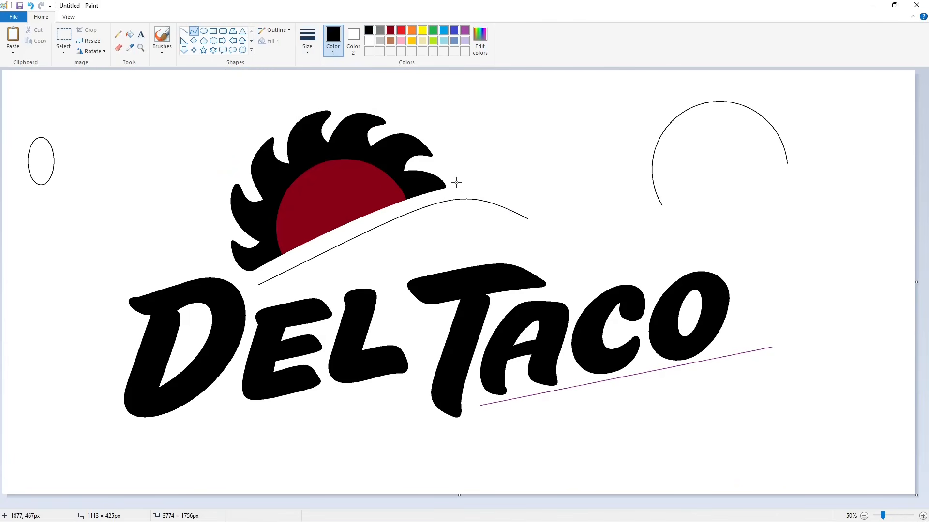
{"action": "key", "text": "ctrl+z"}
{"action": "mouse_move", "coordinate": [260, 283]}
{"action": "left_mouse_down"}
{"action": "mouse_move", "coordinate": [477, 207]}
{"action": "mouse_move", "coordinate": [525, 219]}
{"action": "left_mouse_up"}
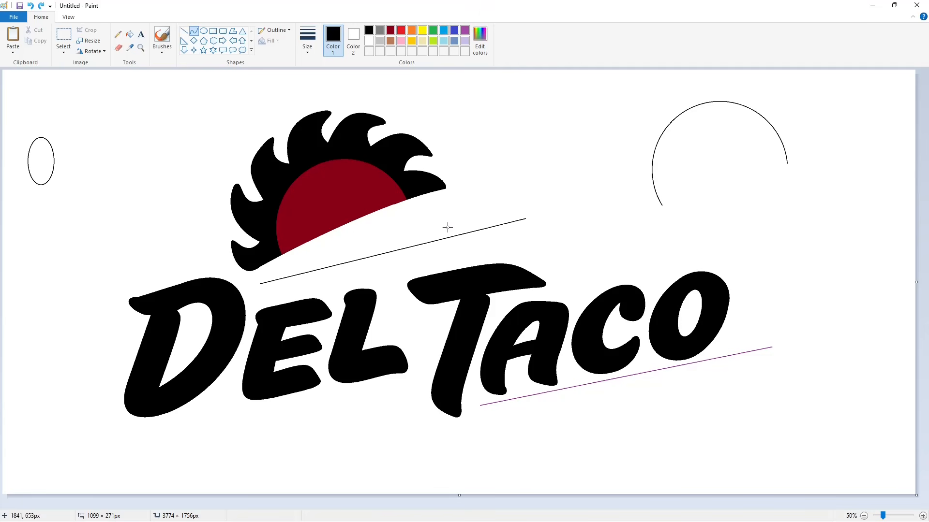
{"action": "left_click", "coordinate": [379, 214]}
{"action": "left_click", "coordinate": [474, 178]}
{"action": "key", "text": "ctrl+z"}
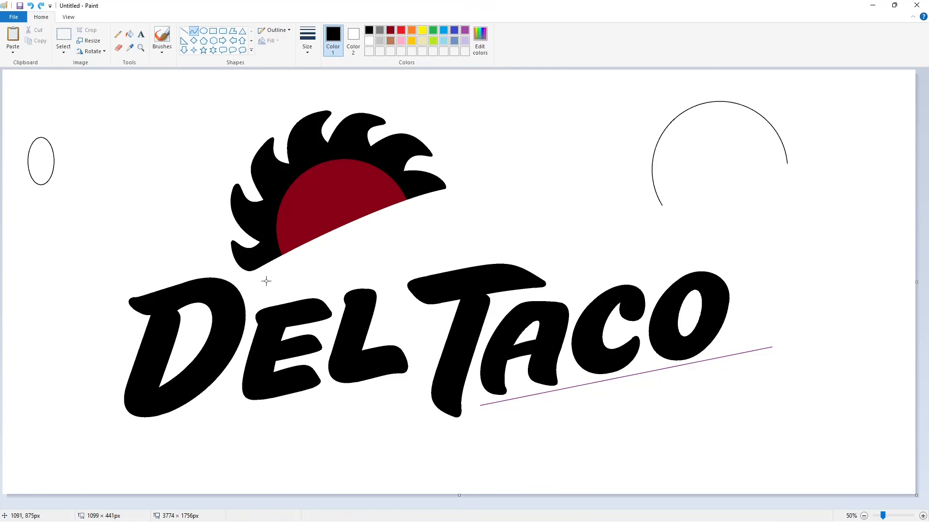
- Draw the first hill's upper edge as black curves running parallel to the sun's base, over a peak and slightly down
{"action": "mouse_move", "coordinate": [257, 287]}
{"action": "left_mouse_down"}
{"action": "mouse_move", "coordinate": [485, 204]}
{"action": "mouse_move", "coordinate": [448, 202]}
{"action": "left_mouse_up"}
{"action": "left_click_drag", "start_coordinate": [373, 230], "coordinate": [377, 220]}
{"action": "left_click", "coordinate": [377, 220]}
{"action": "left_click", "coordinate": [457, 211]}
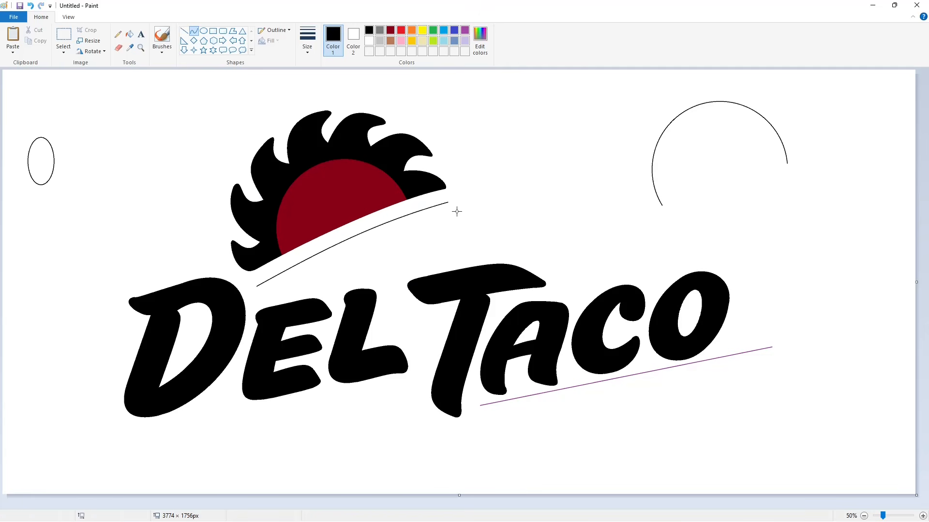
{"action": "left_click_drag", "start_coordinate": [447, 202], "coordinate": [475, 196]}
{"action": "left_click", "coordinate": [475, 196]}
{"action": "left_click_drag", "start_coordinate": [526, 219], "coordinate": [670, 255]}
{"action": "left_click_drag", "start_coordinate": [598, 236], "coordinate": [614, 196]}
{"action": "key", "text": "ctrl+z"}
- Draw the second hill's upper edge with black curves, rising from the first hill's end and falling toward the O
{"action": "left_click_drag", "start_coordinate": [527, 219], "coordinate": [611, 208]}
{"action": "left_click_drag", "start_coordinate": [568, 211], "coordinate": [660, 234]}
{"action": "left_click", "coordinate": [580, 195]}
{"action": "left_click", "coordinate": [623, 216]}
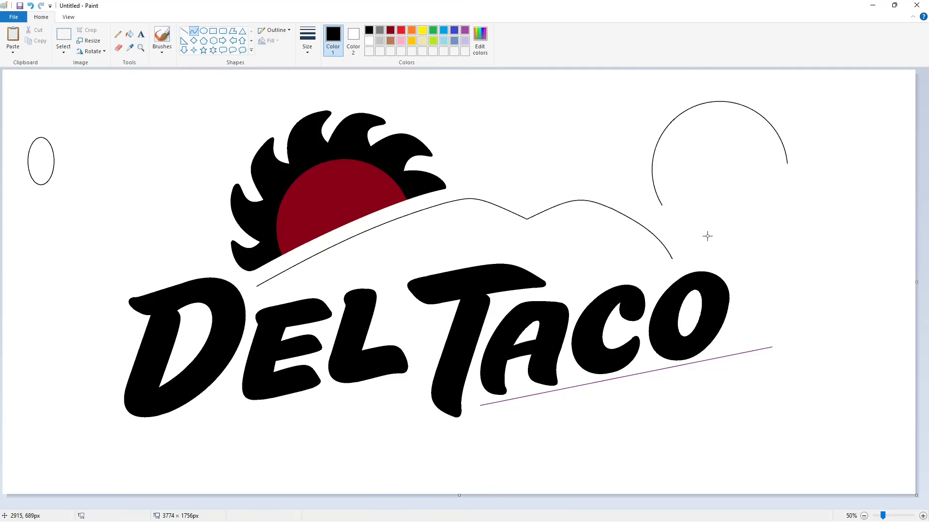
- Draw the first hill's lower edge as a curve above E, L and T, and round off its left tip
{"action": "mouse_move", "coordinate": [258, 295]}
{"action": "left_mouse_down"}
{"action": "mouse_move", "coordinate": [555, 269]}
{"action": "mouse_move", "coordinate": [577, 278]}
{"action": "left_mouse_up"}
{"action": "left_click_drag", "start_coordinate": [495, 259], "coordinate": [505, 229]}
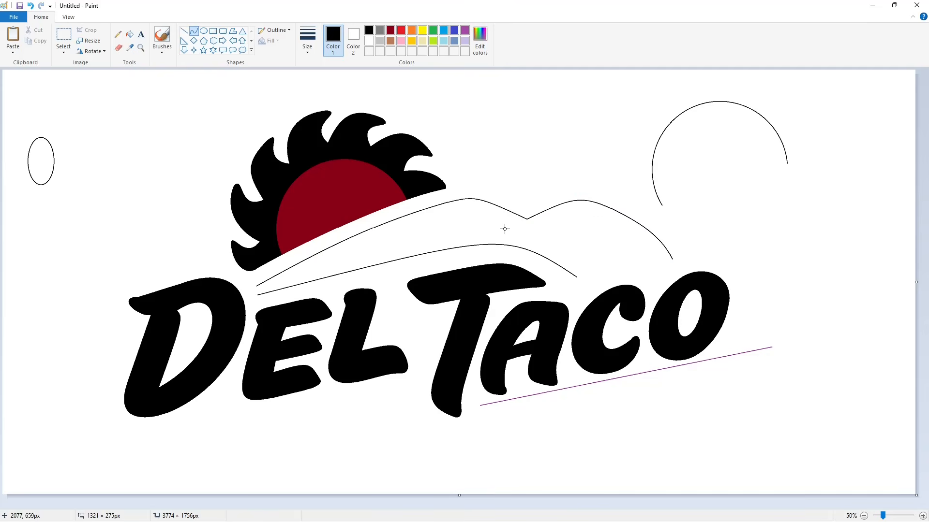
{"action": "left_click", "coordinate": [505, 231]}
{"action": "left_click", "coordinate": [250, 292]}
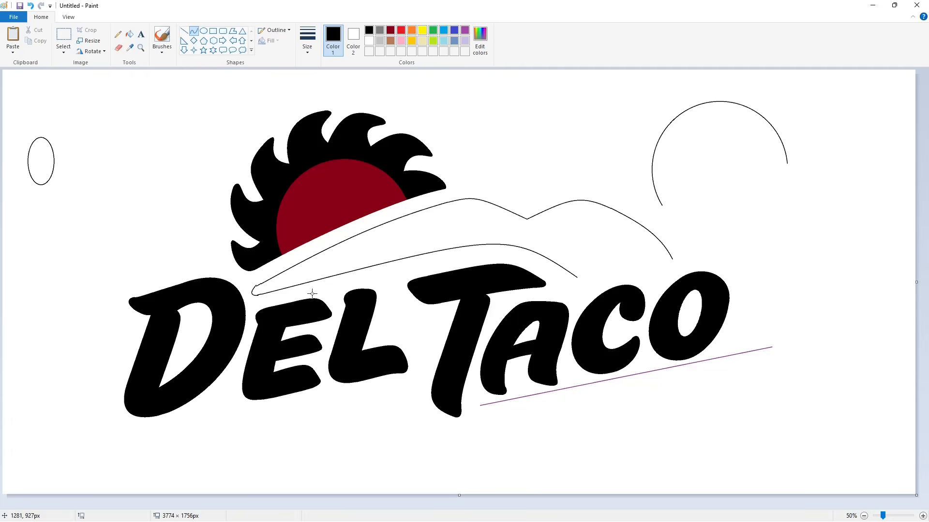
- Draw the undersides of both hills' right ends with curves and close their pointed tips
{"action": "mouse_move", "coordinate": [558, 241]}
{"action": "left_mouse_down"}
{"action": "mouse_move", "coordinate": [585, 275]}
{"action": "mouse_move", "coordinate": [581, 263]}
{"action": "mouse_move", "coordinate": [664, 259]}
{"action": "left_mouse_up"}
{"action": "left_click", "coordinate": [583, 282]}
{"action": "left_click", "coordinate": [586, 282]}
{"action": "left_click", "coordinate": [630, 280]}
{"action": "left_click_drag", "start_coordinate": [612, 246], "coordinate": [612, 227]}
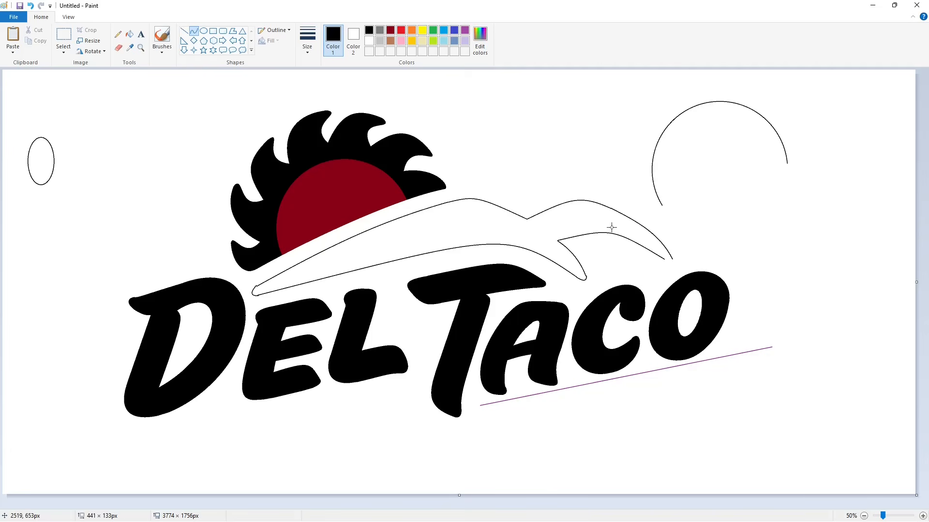
{"action": "left_click", "coordinate": [670, 264]}
{"action": "left_click", "coordinate": [725, 262]}
- Fill the hill shape with black and smooth its left tip using thick white lines
{"action": "left_click", "coordinate": [129, 34]}
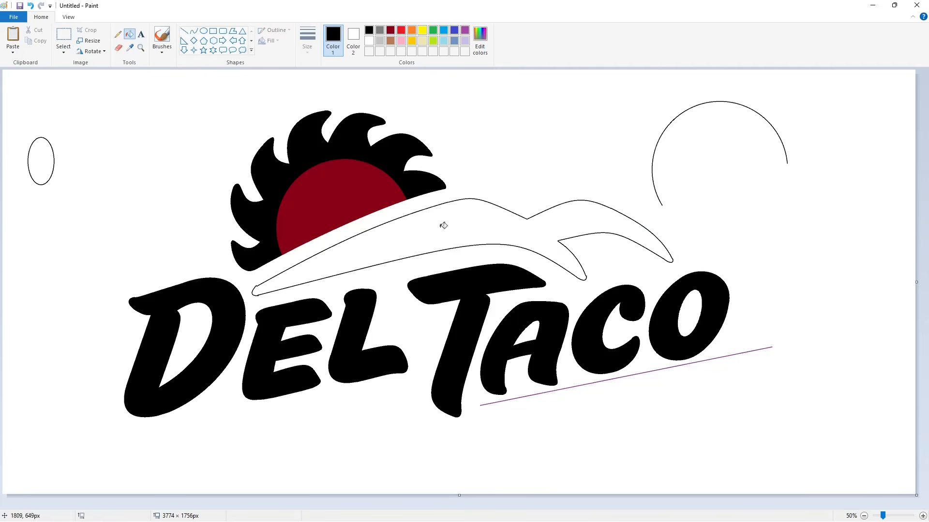
{"action": "left_click", "coordinate": [443, 226]}
{"action": "left_click", "coordinate": [922, 515]}
{"action": "left_click", "coordinate": [184, 31]}
{"action": "left_click", "coordinate": [368, 41]}
{"action": "left_click", "coordinate": [307, 41]}
{"action": "left_click", "coordinate": [334, 126]}
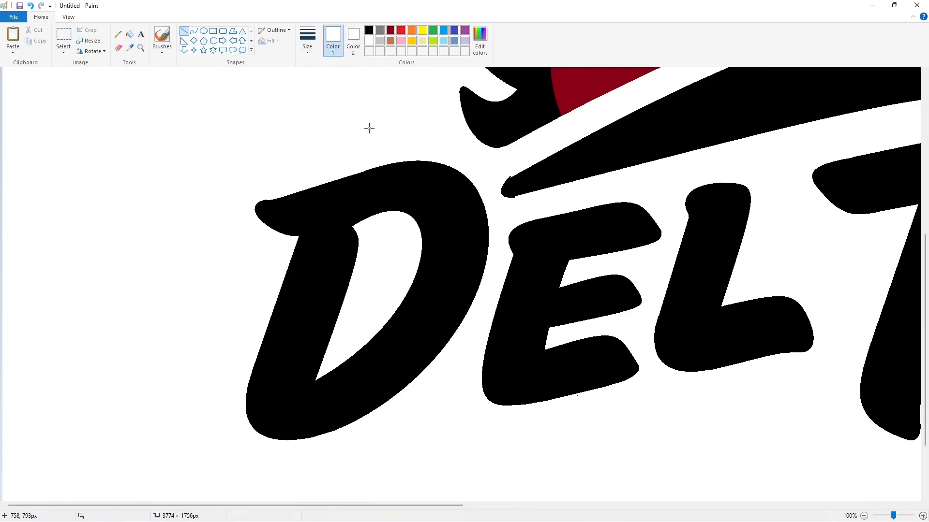
{"action": "scroll", "coordinate": [370, 128], "scroll_direction": "up", "scroll_amount": 2}
{"action": "mouse_move", "coordinate": [498, 295]}
{"action": "left_mouse_down"}
{"action": "mouse_move", "coordinate": [514, 280]}
{"action": "mouse_move", "coordinate": [518, 307]}
{"action": "mouse_move", "coordinate": [521, 280]}
{"action": "left_mouse_up"}
{"action": "left_click", "coordinate": [503, 396]}
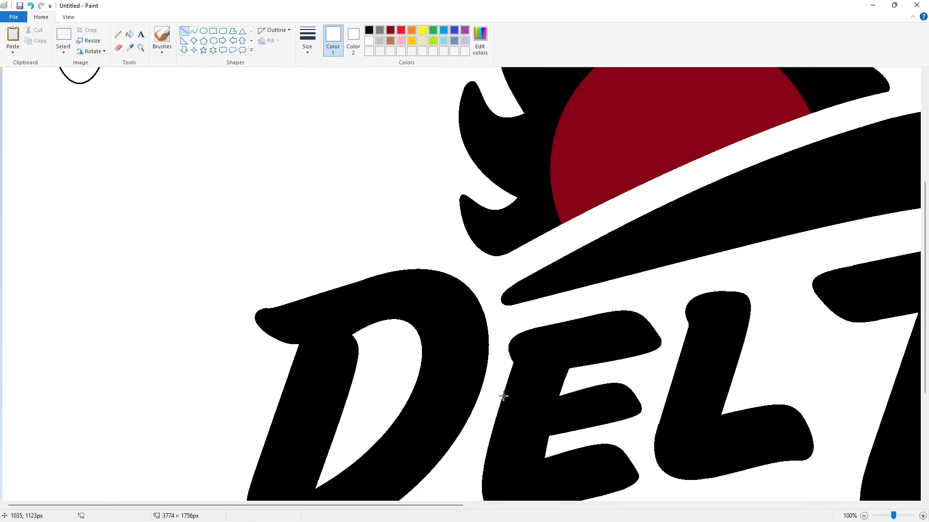
- Smooth the right tips and the second hill's upper edge with short white lines
{"action": "left_click_drag", "start_coordinate": [373, 506], "coordinate": [659, 505]}
{"action": "mouse_move", "coordinate": [589, 257]}
{"action": "left_mouse_down"}
{"action": "mouse_move", "coordinate": [596, 277]}
{"action": "mouse_move", "coordinate": [579, 278]}
{"action": "left_mouse_up"}
{"action": "left_click", "coordinate": [626, 276]}
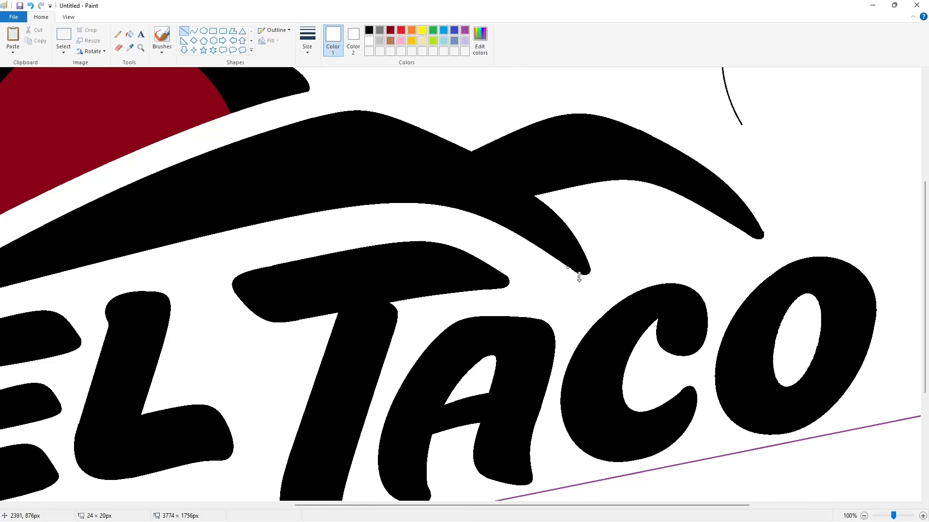
{"action": "left_click", "coordinate": [631, 270]}
{"action": "scroll", "coordinate": [716, 326], "scroll_direction": "up", "scroll_amount": 3}
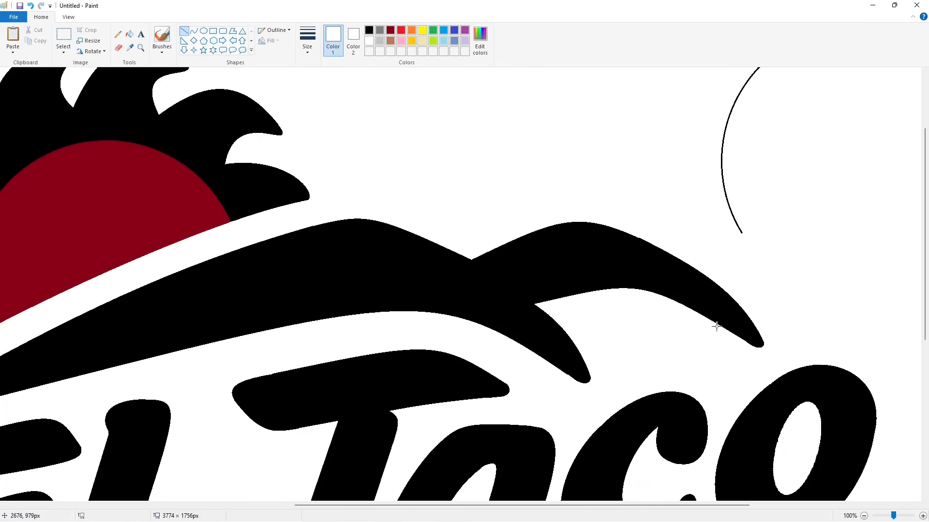
{"action": "left_click_drag", "start_coordinate": [666, 251], "coordinate": [682, 259]}
{"action": "left_click", "coordinate": [723, 264]}
{"action": "scroll", "coordinate": [741, 327], "scroll_direction": "up", "scroll_amount": 3}
{"action": "scroll", "coordinate": [742, 327], "scroll_direction": "down", "scroll_amount": 1}
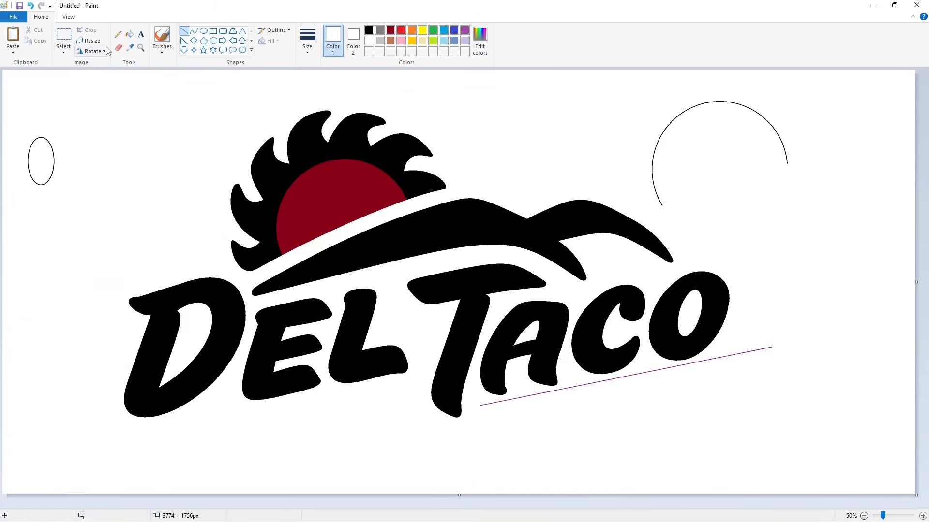
- Remove the slanted purple guide line under the word Taco by filling it with white
{"action": "left_click", "coordinate": [129, 34]}
{"action": "left_click", "coordinate": [742, 350]}
- Draw a thin black outline offset from the D, running down its left side and around its bottom
{"action": "left_click", "coordinate": [184, 30]}
{"action": "left_click", "coordinate": [369, 30]}
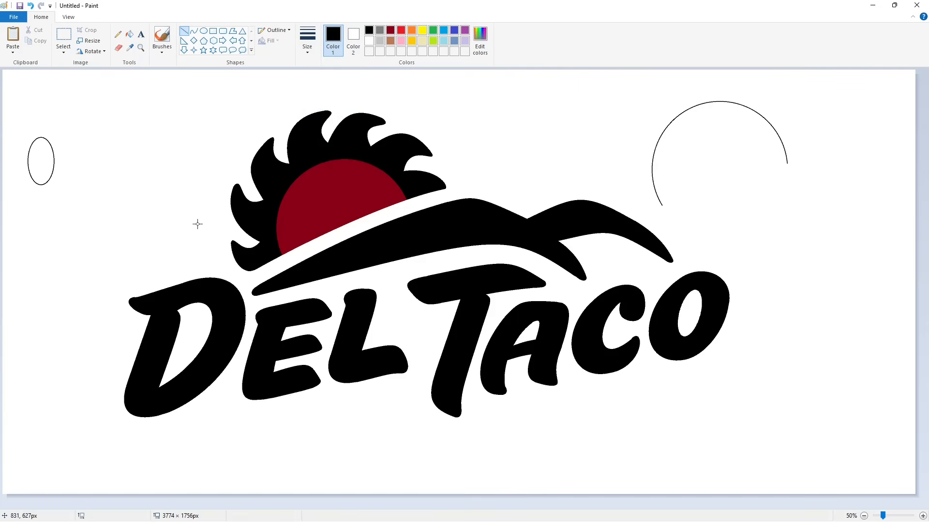
{"action": "mouse_move", "coordinate": [142, 323]}
{"action": "left_mouse_down"}
{"action": "mouse_move", "coordinate": [115, 403]}
{"action": "mouse_move", "coordinate": [137, 429]}
{"action": "mouse_move", "coordinate": [197, 440]}
{"action": "mouse_move", "coordinate": [157, 448]}
{"action": "mouse_move", "coordinate": [246, 406]}
{"action": "left_mouse_up"}
{"action": "left_click", "coordinate": [194, 31]}
{"action": "left_click", "coordinate": [114, 404]}
{"action": "left_click", "coordinate": [158, 453]}
- Continue the offset outline with curves beneath the E and L up to the stem of the T
{"action": "mouse_move", "coordinate": [219, 424]}
{"action": "left_mouse_down"}
{"action": "mouse_move", "coordinate": [211, 431]}
{"action": "mouse_move", "coordinate": [308, 426]}
{"action": "left_mouse_up"}
{"action": "left_click", "coordinate": [227, 430]}
{"action": "mouse_move", "coordinate": [276, 419]}
{"action": "left_mouse_down"}
{"action": "mouse_move", "coordinate": [271, 433]}
{"action": "mouse_move", "coordinate": [353, 405]}
{"action": "left_mouse_up"}
{"action": "left_click", "coordinate": [273, 433]}
{"action": "left_click", "coordinate": [307, 428]}
{"action": "left_click_drag", "start_coordinate": [339, 412], "coordinate": [427, 403]}
{"action": "left_click", "coordinate": [350, 417]}
{"action": "left_click", "coordinate": [390, 429]}
{"action": "left_click_drag", "start_coordinate": [385, 407], "coordinate": [369, 415]}
{"action": "left_click", "coordinate": [367, 415]}
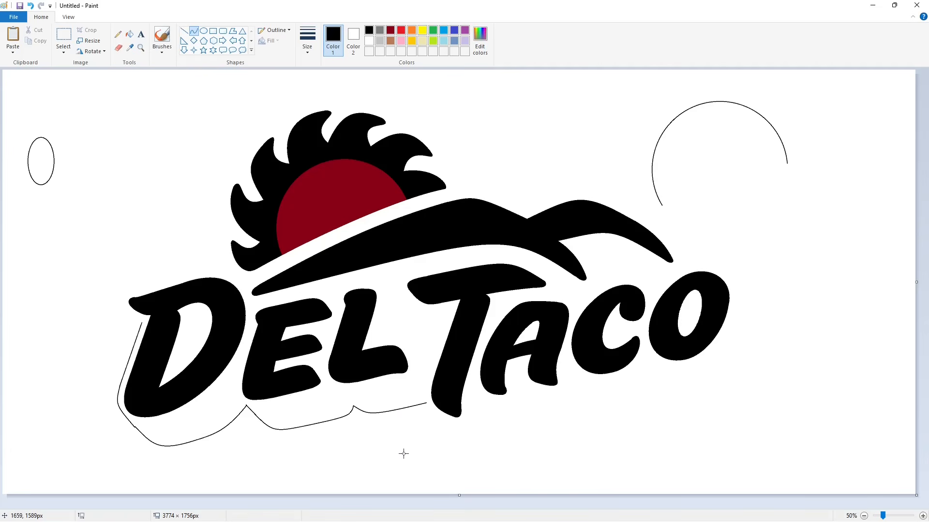
- Extend the offset outline with curves around the foot of the T and beneath both legs of the A
{"action": "left_click_drag", "start_coordinate": [442, 419], "coordinate": [427, 412]}
{"action": "left_click", "coordinate": [435, 418]}
{"action": "left_click", "coordinate": [494, 419]}
{"action": "left_click_drag", "start_coordinate": [493, 439], "coordinate": [489, 449]}
{"action": "mouse_move", "coordinate": [494, 429]}
{"action": "left_mouse_down"}
{"action": "mouse_move", "coordinate": [497, 411]}
{"action": "mouse_move", "coordinate": [545, 431]}
{"action": "mouse_move", "coordinate": [541, 418]}
{"action": "mouse_move", "coordinate": [574, 409]}
{"action": "mouse_move", "coordinate": [586, 416]}
{"action": "left_mouse_up"}
{"action": "left_click_drag", "start_coordinate": [561, 407], "coordinate": [565, 419]}
{"action": "mouse_move", "coordinate": [603, 429]}
{"action": "left_mouse_down"}
{"action": "mouse_move", "coordinate": [590, 426]}
{"action": "mouse_move", "coordinate": [587, 395]}
{"action": "left_mouse_up"}
- Carry the offset outline beneath the C and around the O's bottom and right side to its top
{"action": "mouse_move", "coordinate": [590, 389]}
{"action": "left_mouse_down"}
{"action": "mouse_move", "coordinate": [643, 403]}
{"action": "mouse_move", "coordinate": [626, 410]}
{"action": "mouse_move", "coordinate": [746, 373]}
{"action": "left_mouse_up"}
{"action": "left_click", "coordinate": [625, 410]}
{"action": "mouse_move", "coordinate": [708, 377]}
{"action": "left_mouse_down"}
{"action": "mouse_move", "coordinate": [715, 397]}
{"action": "mouse_move", "coordinate": [740, 289]}
{"action": "mouse_move", "coordinate": [764, 312]}
{"action": "mouse_move", "coordinate": [693, 264]}
{"action": "mouse_move", "coordinate": [786, 282]}
{"action": "left_mouse_up"}
{"action": "left_click", "coordinate": [721, 399]}
{"action": "left_click", "coordinate": [766, 350]}
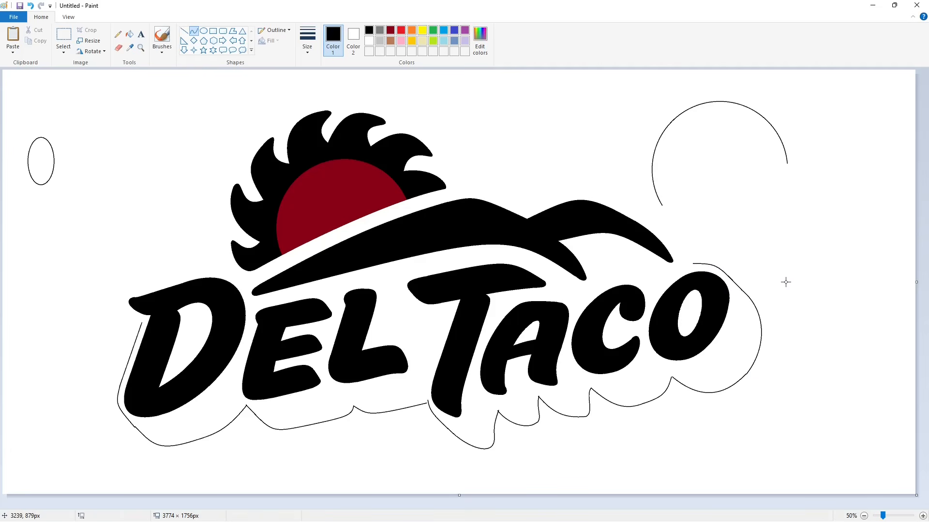
{"action": "left_click_drag", "start_coordinate": [692, 265], "coordinate": [527, 209]}
{"action": "left_click_drag", "start_coordinate": [599, 225], "coordinate": [583, 173]}
{"action": "key", "text": "ctrl+z"}
- Draw the offset outline from the top of the O back over both hill peaks toward the flames
{"action": "left_click_drag", "start_coordinate": [693, 263], "coordinate": [524, 209]}
{"action": "left_click", "coordinate": [630, 203]}
{"action": "left_click_drag", "start_coordinate": [556, 202], "coordinate": [578, 190]}
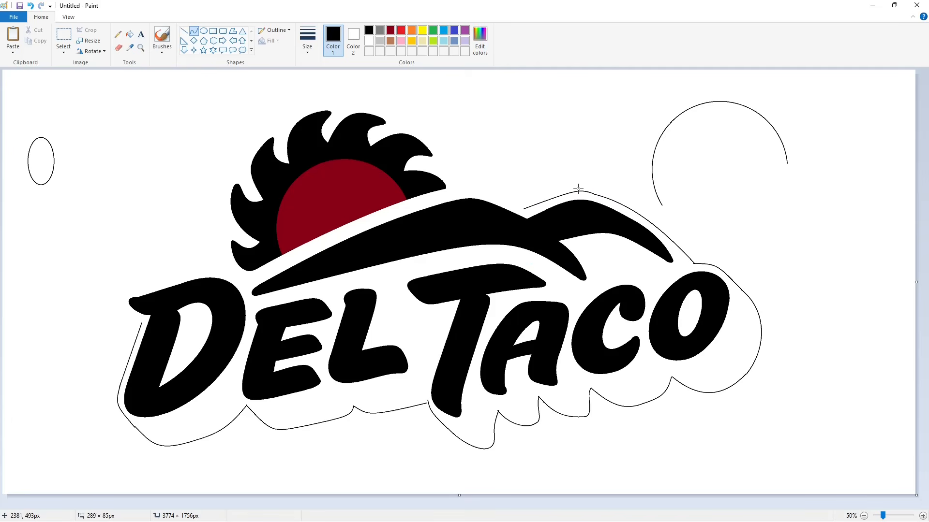
{"action": "left_click", "coordinate": [579, 190]}
{"action": "left_click_drag", "start_coordinate": [525, 210], "coordinate": [465, 191]}
{"action": "left_click", "coordinate": [487, 188]}
- Extend the offset outline over the left hill's peak and curve it around the sun's two rightmost flames
{"action": "left_click", "coordinate": [185, 30]}
{"action": "left_click", "coordinate": [194, 31]}
{"action": "left_click_drag", "start_coordinate": [438, 147], "coordinate": [464, 174]}
{"action": "left_click", "coordinate": [425, 129]}
{"action": "left_click", "coordinate": [424, 130]}
{"action": "left_click", "coordinate": [454, 145]}
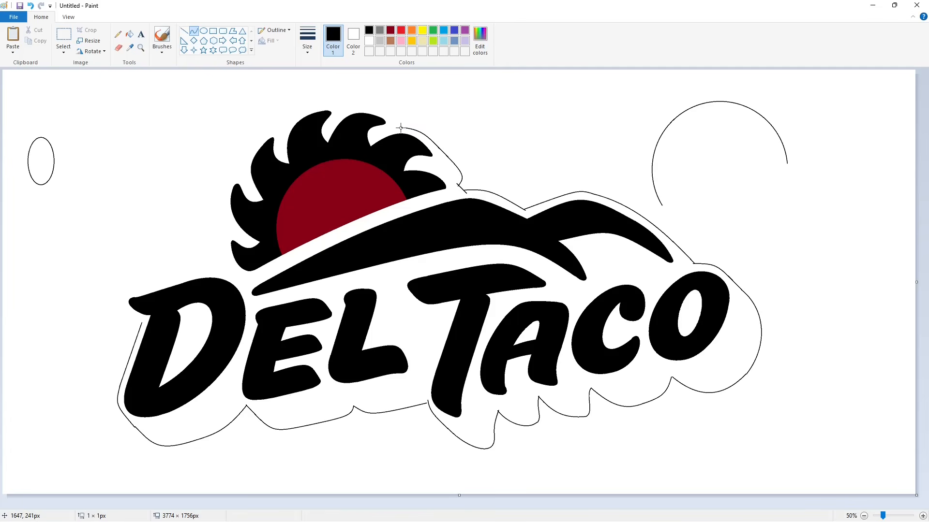
- Continue the offset outline with a short joining line and a curve over the next flame at the sun's upper right
{"action": "left_click", "coordinate": [184, 30]}
{"action": "left_click_drag", "start_coordinate": [402, 129], "coordinate": [392, 116]}
{"action": "left_click", "coordinate": [195, 31]}
{"action": "left_click", "coordinate": [381, 111]}
{"action": "left_click", "coordinate": [361, 100]}
{"action": "left_click", "coordinate": [469, 106]}
- Carry the offset outline over the sun's topmost flame and down its left side
{"action": "left_click", "coordinate": [184, 31]}
{"action": "left_click_drag", "start_coordinate": [340, 113], "coordinate": [282, 136]}
{"action": "left_click", "coordinate": [400, 99]}
{"action": "left_click", "coordinate": [194, 31]}
{"action": "left_click_drag", "start_coordinate": [323, 107], "coordinate": [286, 103]}
{"action": "left_click", "coordinate": [285, 104]}
- Draw the offset outline around the sun's upper-left flame, undoing the misplaced curves
{"action": "left_click", "coordinate": [184, 30]}
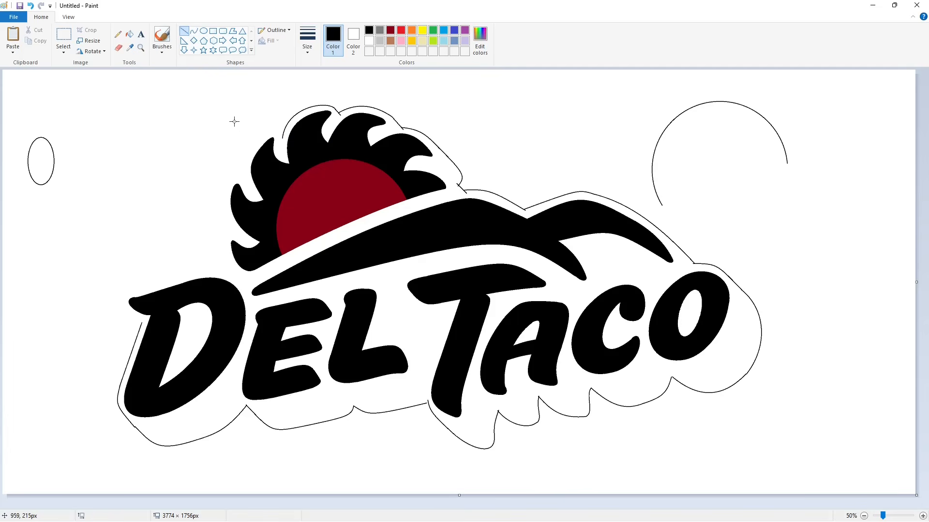
{"action": "left_click", "coordinate": [194, 31]}
{"action": "left_click_drag", "start_coordinate": [277, 134], "coordinate": [248, 182]}
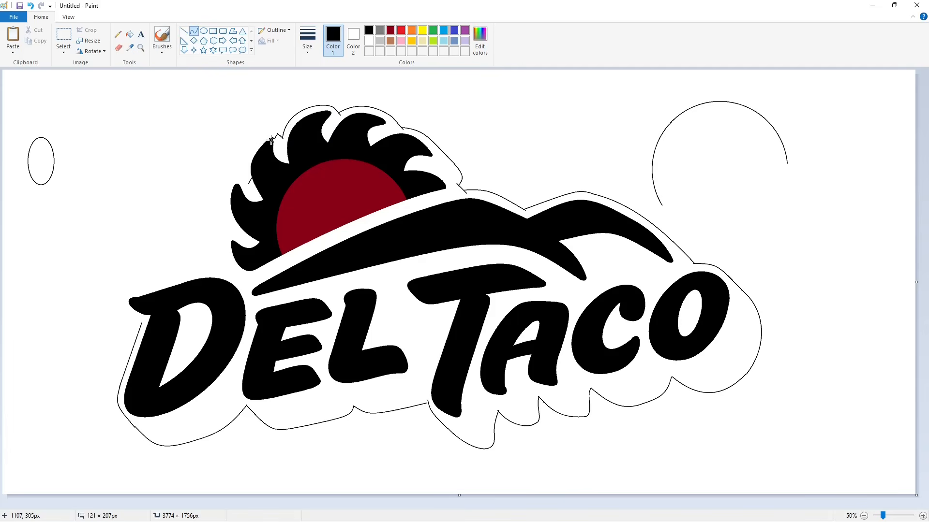
{"action": "left_click_drag", "start_coordinate": [246, 141], "coordinate": [234, 150]}
{"action": "key", "text": "ctrl+z"}
{"action": "left_click_drag", "start_coordinate": [263, 132], "coordinate": [263, 133]}
{"action": "key", "text": "ctrl+z"}
{"action": "left_click_drag", "start_coordinate": [246, 178], "coordinate": [249, 183]}
- Draw the offset outline around the sun's two lowest left flames down towards the D
{"action": "mouse_move", "coordinate": [247, 168]}
{"action": "left_mouse_down"}
{"action": "mouse_move", "coordinate": [229, 189]}
{"action": "mouse_move", "coordinate": [239, 235]}
{"action": "left_mouse_up"}
{"action": "left_click", "coordinate": [282, 182]}
{"action": "left_click_drag", "start_coordinate": [231, 209], "coordinate": [221, 209]}
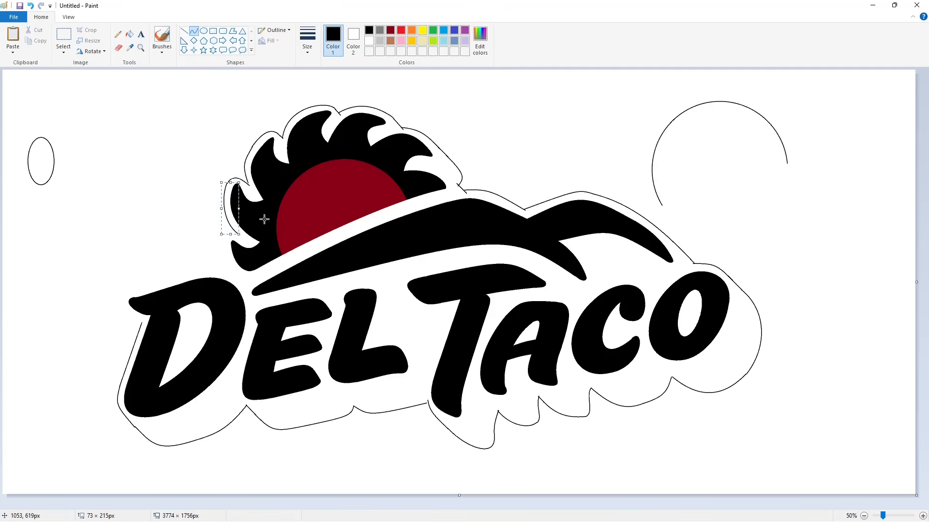
{"action": "left_click", "coordinate": [237, 236]}
{"action": "left_click_drag", "start_coordinate": [220, 230], "coordinate": [217, 257]}
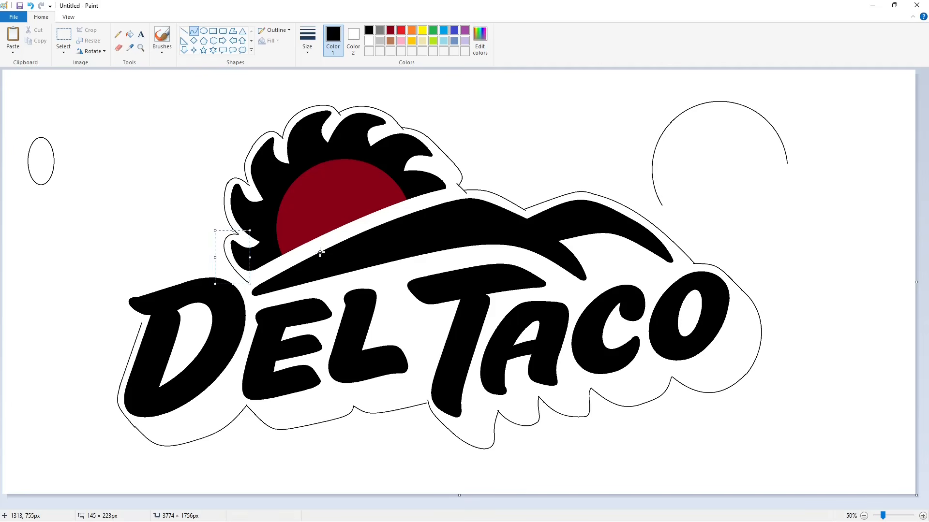
{"action": "left_click", "coordinate": [320, 249]}
- Join the flame outline to the D and curve the offset outline over the D's top and around its upper-left tip
{"action": "left_click", "coordinate": [184, 31]}
{"action": "left_click_drag", "start_coordinate": [259, 278], "coordinate": [246, 286]}
{"action": "left_click", "coordinate": [311, 280]}
{"action": "left_click", "coordinate": [194, 30]}
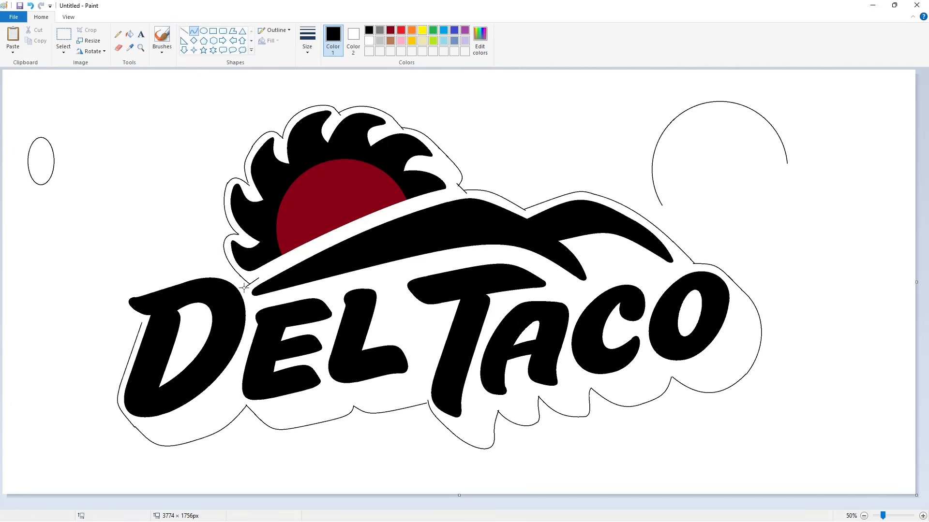
{"action": "left_click_drag", "start_coordinate": [174, 280], "coordinate": [147, 287]}
{"action": "mouse_move", "coordinate": [213, 278]}
{"action": "left_mouse_down"}
{"action": "mouse_move", "coordinate": [210, 263]}
{"action": "mouse_move", "coordinate": [218, 263]}
{"action": "left_mouse_up"}
{"action": "mouse_move", "coordinate": [146, 287]}
{"action": "left_mouse_down"}
{"action": "mouse_move", "coordinate": [123, 306]}
{"action": "mouse_move", "coordinate": [118, 293]}
{"action": "mouse_move", "coordinate": [126, 312]}
{"action": "left_mouse_up"}
- Fill all the DEL TACO letters, the hills and the sun's flames with purple
{"action": "left_click", "coordinate": [130, 34]}
{"action": "left_click", "coordinate": [465, 30]}
{"action": "left_click", "coordinate": [363, 328]}
{"action": "left_click", "coordinate": [458, 330]}
{"action": "left_click", "coordinate": [511, 329]}
{"action": "left_click", "coordinate": [586, 329]}
{"action": "left_click", "coordinate": [663, 324]}
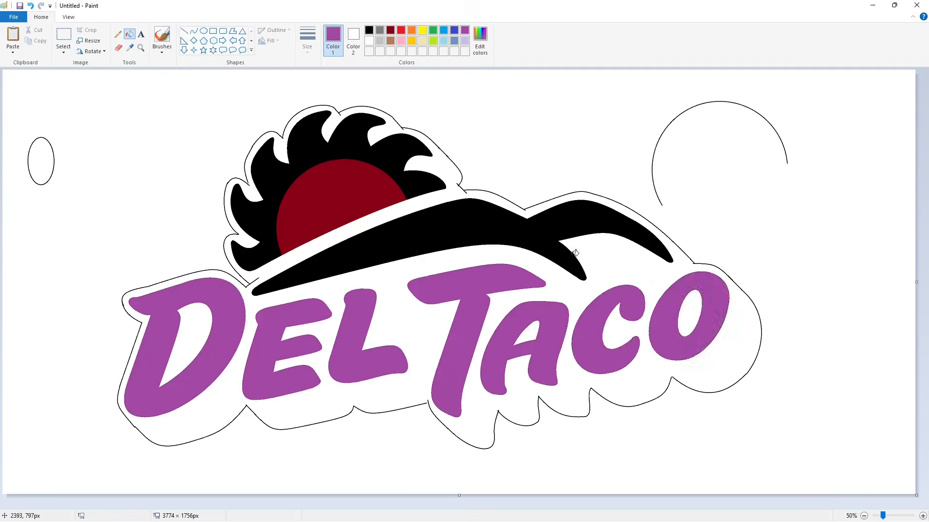
{"action": "left_click", "coordinate": [546, 235]}
{"action": "left_click", "coordinate": [363, 130]}
- Close the gap in the offset outline between the L and the foot of the T with a short black line
{"action": "left_click", "coordinate": [368, 30]}
{"action": "left_click", "coordinate": [426, 201]}
{"action": "left_click", "coordinate": [922, 516]}
{"action": "scroll", "coordinate": [464, 285], "scroll_direction": "down", "scroll_amount": 5}
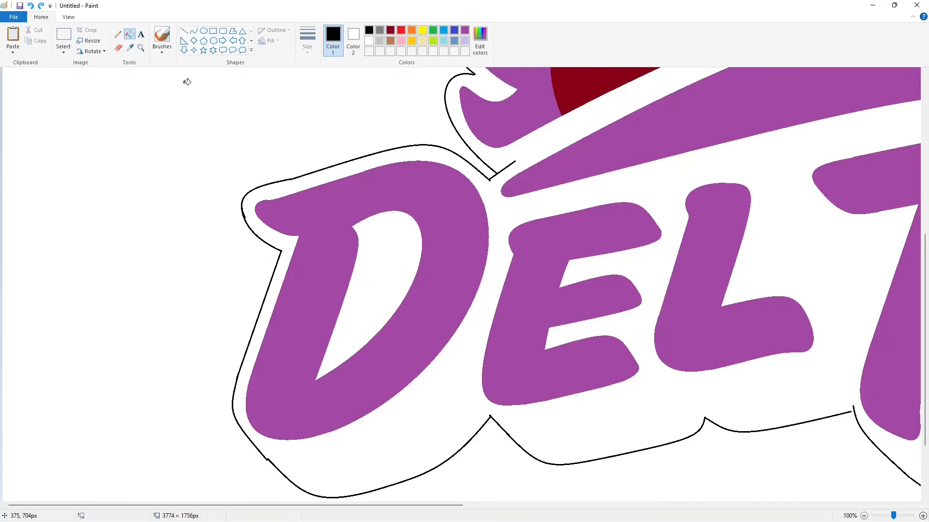
{"action": "left_click", "coordinate": [184, 31]}
{"action": "scroll", "coordinate": [271, 290], "scroll_direction": "down", "scroll_amount": 2}
{"action": "left_click_drag", "start_coordinate": [346, 505], "coordinate": [517, 505]}
{"action": "left_click_drag", "start_coordinate": [506, 314], "coordinate": [509, 316]}
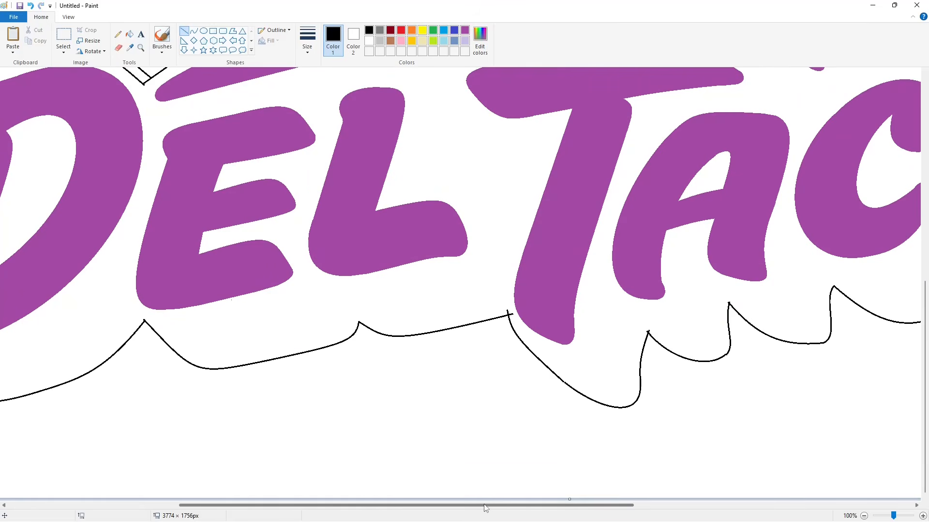
- Close the remaining gaps in the offset outline beneath the C and O and beside the left flames with short black lines
{"action": "left_click_drag", "start_coordinate": [486, 506], "coordinate": [656, 506]}
{"action": "scroll", "coordinate": [649, 328], "scroll_direction": "up", "scroll_amount": 3}
{"action": "scroll", "coordinate": [649, 328], "scroll_direction": "left", "scroll_amount": 5}
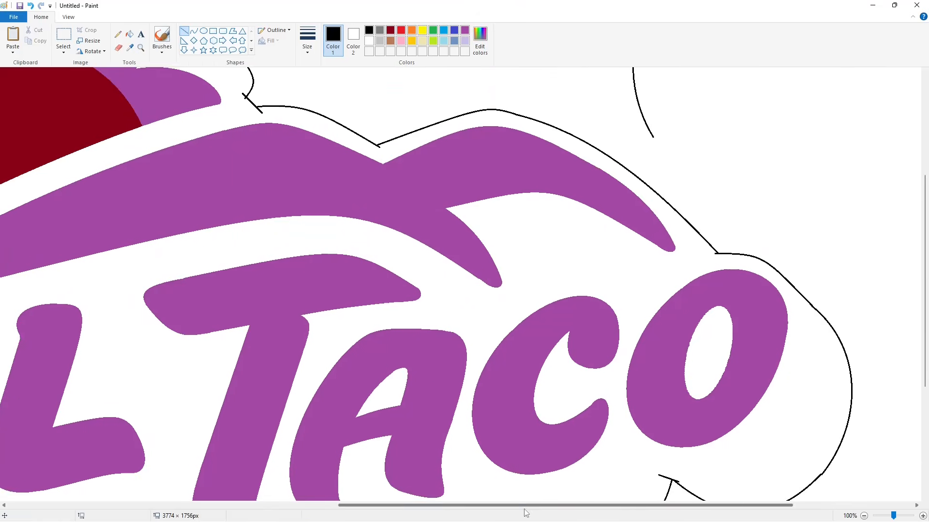
{"action": "scroll", "coordinate": [357, 458], "scroll_direction": "up", "scroll_amount": 5}
{"action": "left_click_drag", "start_coordinate": [223, 290], "coordinate": [227, 306]}
{"action": "left_click", "coordinate": [280, 339]}
{"action": "scroll", "coordinate": [208, 183], "scroll_direction": "down", "scroll_amount": 3}
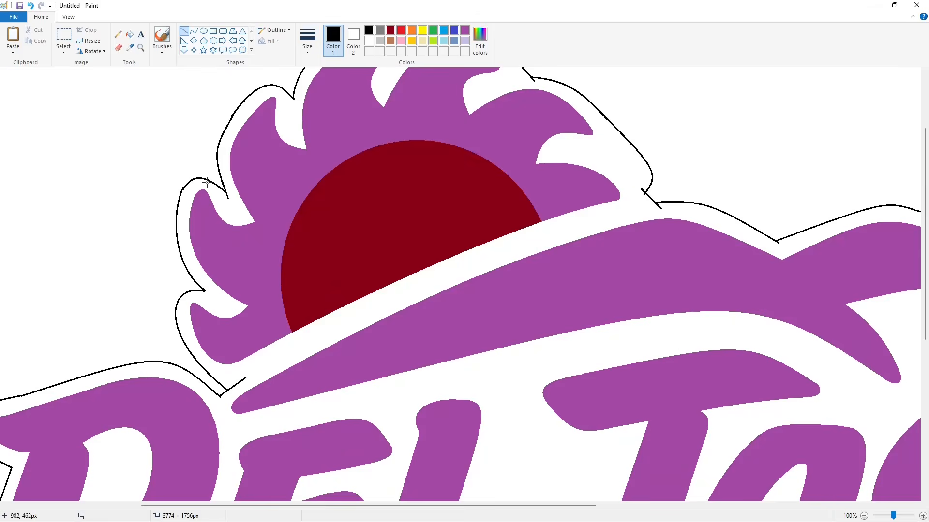
- Fill the space between the purple artwork and the offset outline with black
{"action": "left_click", "coordinate": [129, 34]}
{"action": "scroll", "coordinate": [518, 271], "scroll_direction": "down", "scroll_amount": 5}
{"action": "left_click", "coordinate": [518, 271]}
{"action": "left_click", "coordinate": [863, 515]}
{"action": "scroll", "coordinate": [520, 396], "scroll_direction": "up", "scroll_amount": 1}
{"action": "scroll", "coordinate": [521, 396], "scroll_direction": "down", "scroll_amount": 3}
- Trim the bumps along the black border beneath the D and the A with thicker white lines
{"action": "left_click", "coordinate": [183, 30]}
{"action": "left_click", "coordinate": [307, 40]}
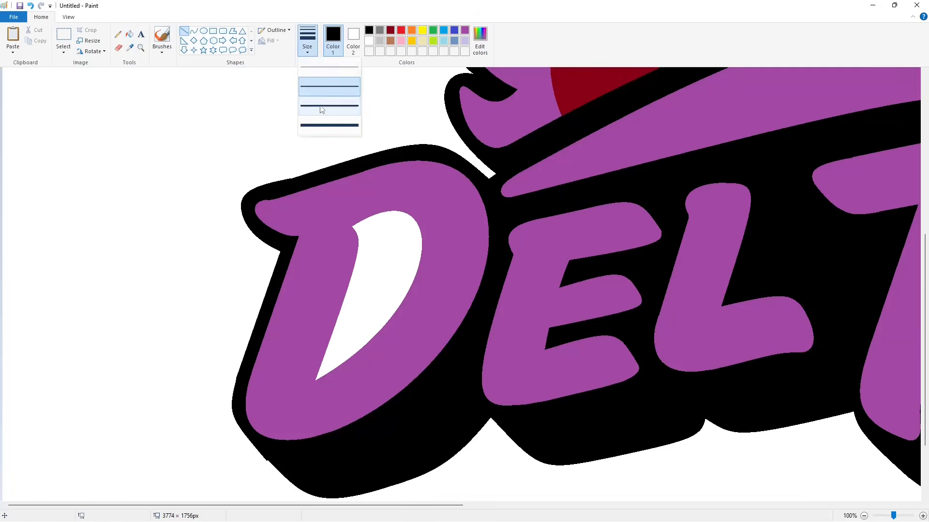
{"action": "left_click", "coordinate": [321, 110]}
{"action": "left_click", "coordinate": [369, 41]}
{"action": "scroll", "coordinate": [260, 385], "scroll_direction": "down", "scroll_amount": 1}
{"action": "scroll", "coordinate": [260, 386], "scroll_direction": "up", "scroll_amount": 1}
{"action": "scroll", "coordinate": [338, 473], "scroll_direction": "down", "scroll_amount": 3}
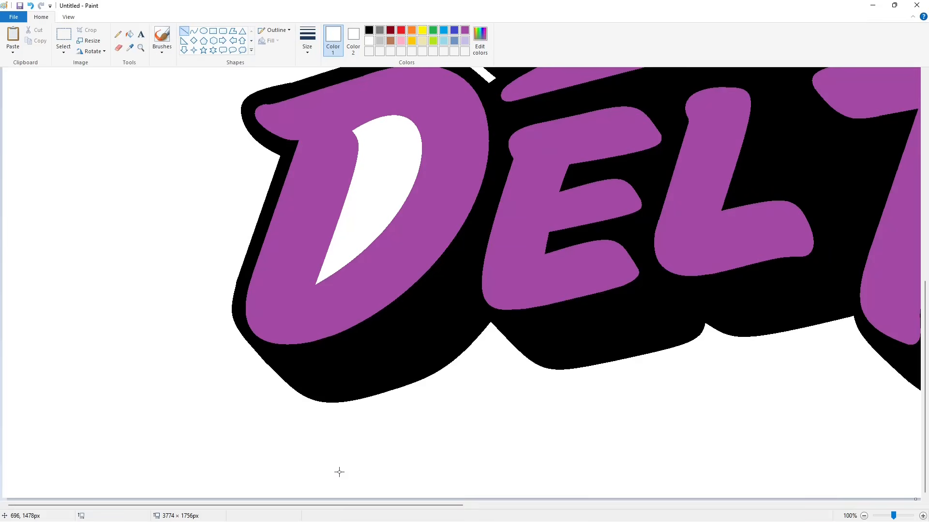
{"action": "scroll", "coordinate": [438, 491], "scroll_direction": "right", "scroll_amount": 8}
{"action": "scroll", "coordinate": [603, 470], "scroll_direction": "right", "scroll_amount": 2}
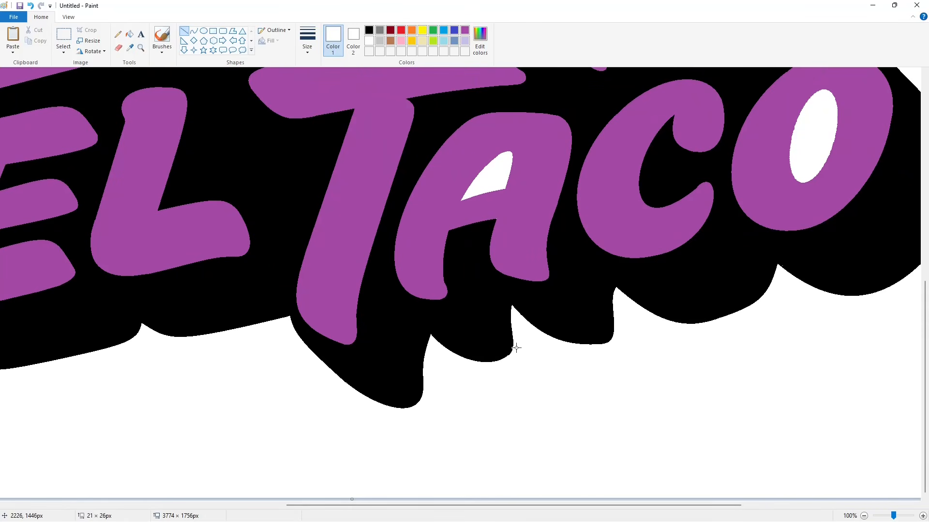
- Refine the border around the O, sharpening the notch beneath it in black and trimming its right edge with white lines
{"action": "left_click_drag", "start_coordinate": [492, 506], "coordinate": [587, 507]}
{"action": "scroll", "coordinate": [485, 290], "scroll_direction": "up", "scroll_amount": 3}
{"action": "left_click", "coordinate": [368, 30]}
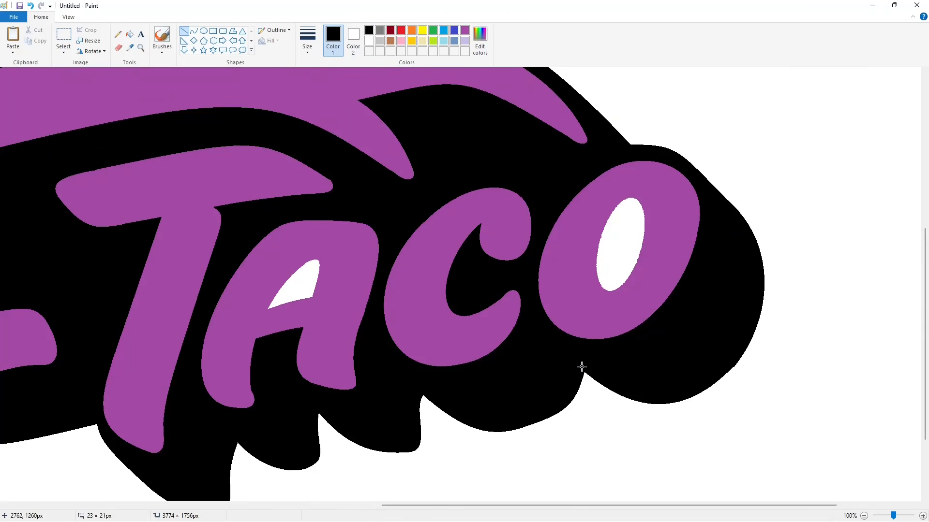
{"action": "left_click", "coordinate": [369, 42]}
{"action": "mouse_move", "coordinate": [755, 347]}
{"action": "left_mouse_down"}
{"action": "mouse_move", "coordinate": [705, 384]}
{"action": "mouse_move", "coordinate": [709, 393]}
{"action": "left_mouse_up"}
{"action": "left_click_drag", "start_coordinate": [754, 347], "coordinate": [760, 339]}
{"action": "left_click", "coordinate": [732, 426]}
{"action": "scroll", "coordinate": [732, 419], "scroll_direction": "up", "scroll_amount": 2}
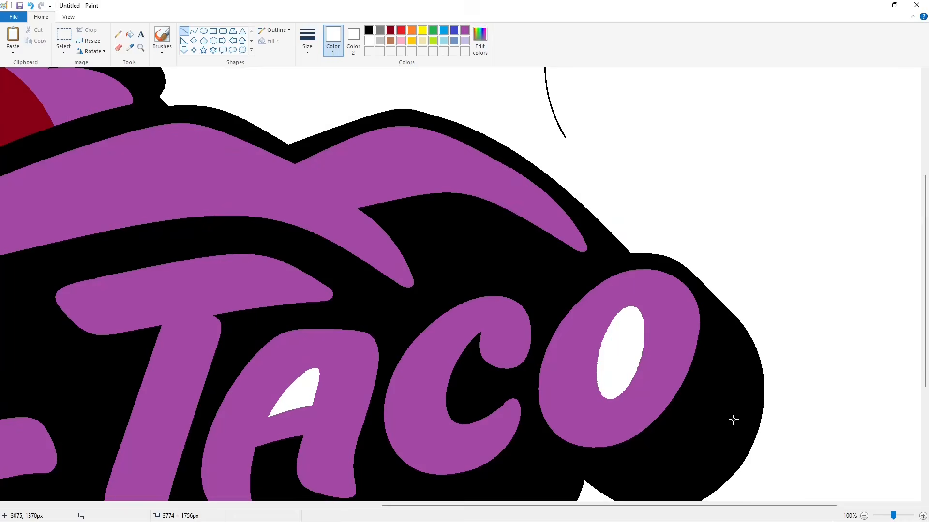
{"action": "left_click_drag", "start_coordinate": [427, 506], "coordinate": [503, 505]}
{"action": "left_click_drag", "start_coordinate": [566, 302], "coordinate": [580, 318]}
- Trim the bumps on the black border around the sun's left flames with short white lines
{"action": "left_click", "coordinate": [369, 30]}
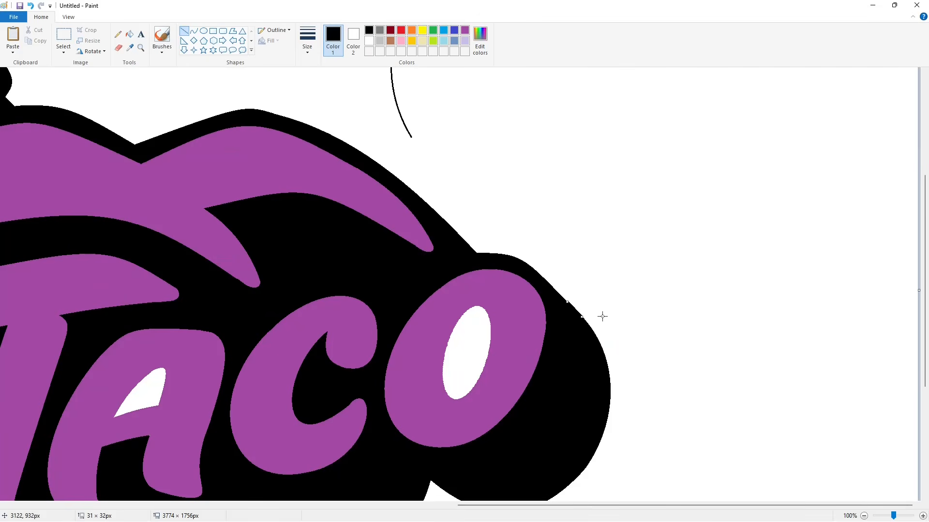
{"action": "scroll", "coordinate": [603, 313], "scroll_direction": "up", "scroll_amount": 2}
{"action": "scroll", "coordinate": [533, 290], "scroll_direction": "left", "scroll_amount": 8}
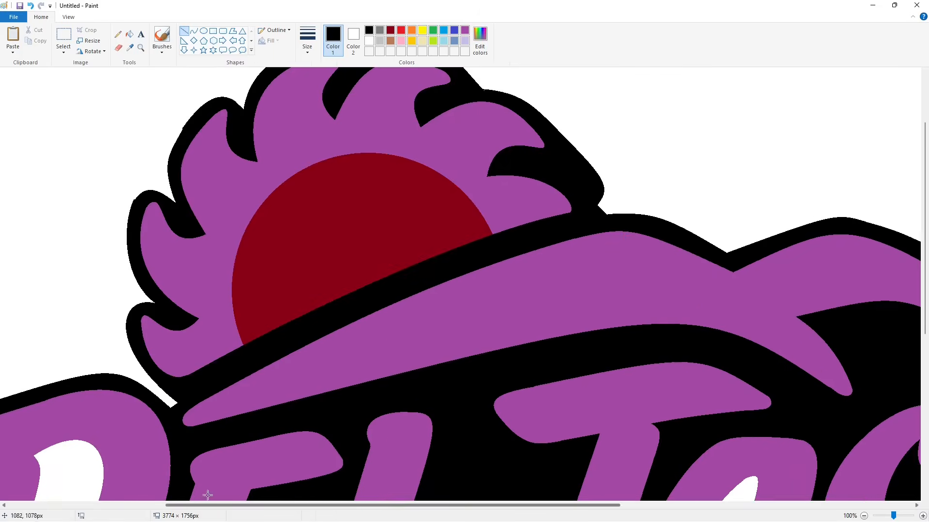
{"action": "scroll", "coordinate": [486, 185], "scroll_direction": "up", "scroll_amount": 2}
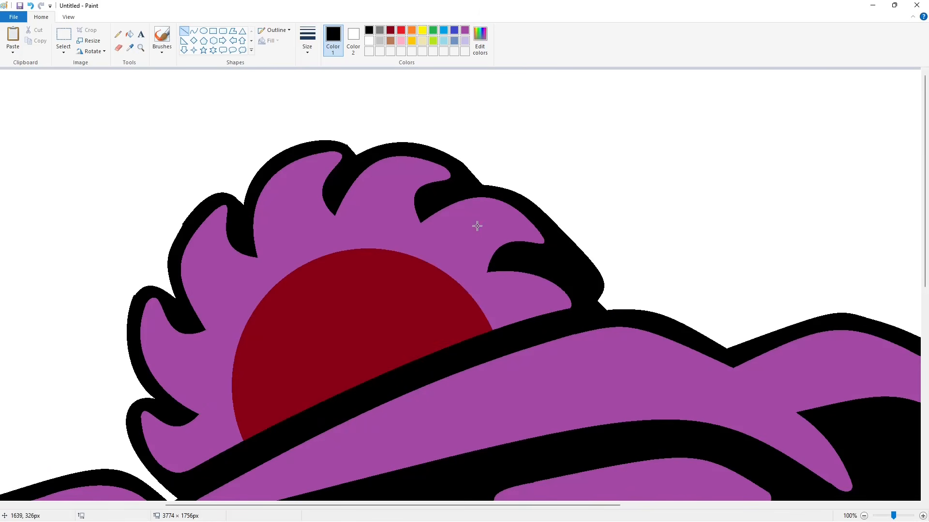
{"action": "left_click", "coordinate": [372, 52]}
{"action": "scroll", "coordinate": [314, 272], "scroll_direction": "left", "scroll_amount": 3}
{"action": "left_click_drag", "start_coordinate": [319, 225], "coordinate": [334, 203]}
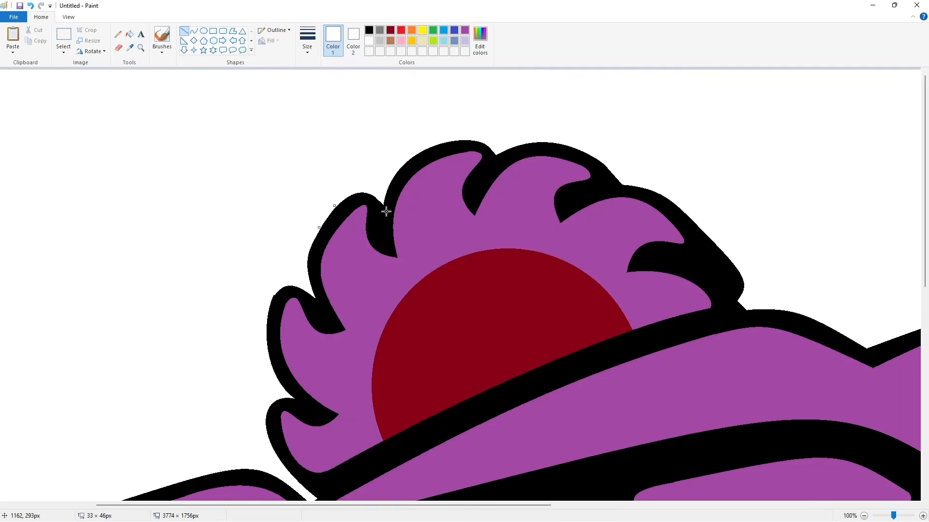
{"action": "scroll", "coordinate": [386, 211], "scroll_direction": "down", "scroll_amount": 2}
{"action": "left_click_drag", "start_coordinate": [265, 201], "coordinate": [279, 171]}
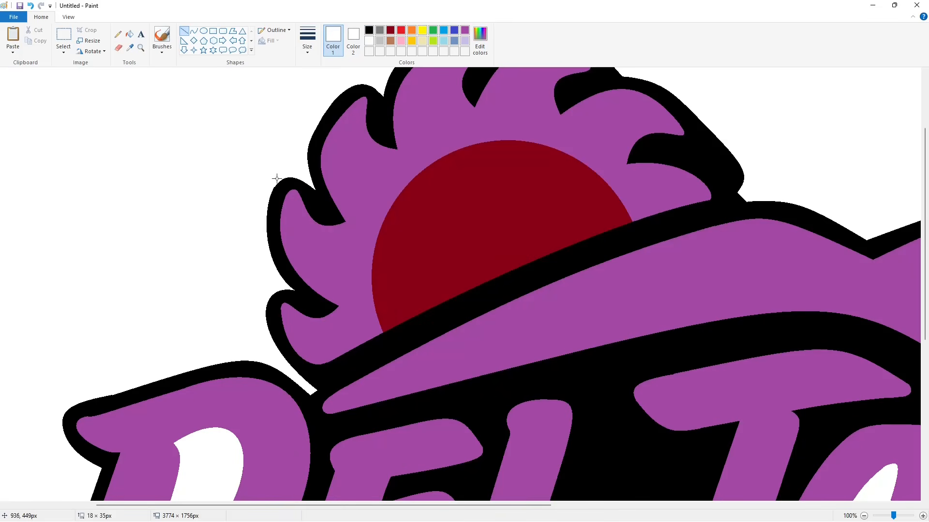
{"action": "scroll", "coordinate": [339, 253], "scroll_direction": "down", "scroll_amount": 4}
{"action": "scroll", "coordinate": [387, 257], "scroll_direction": "up", "scroll_amount": 5}
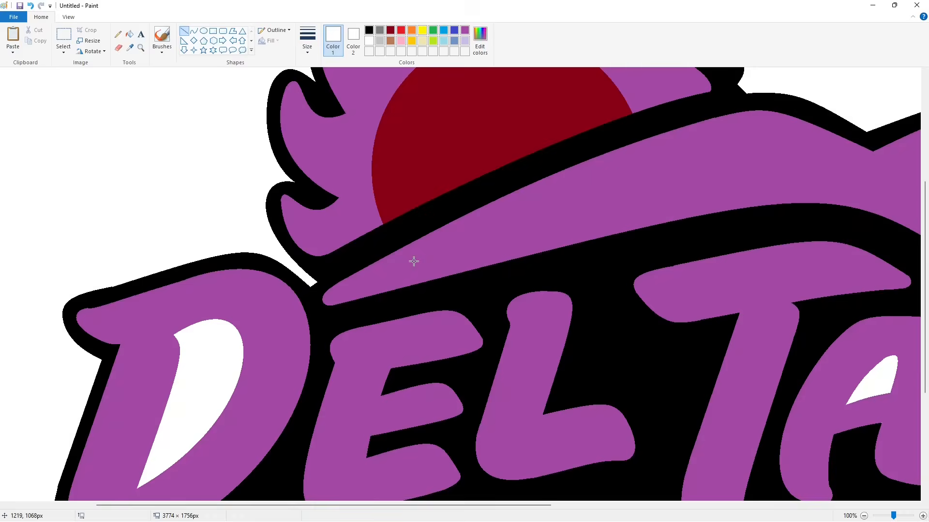
- Draw a small black circle just outside the border at the O's upper right
{"action": "scroll", "coordinate": [387, 256], "scroll_direction": "down", "scroll_amount": 1, "text": "ctrl"}
{"action": "left_click", "coordinate": [203, 30]}
{"action": "left_click", "coordinate": [371, 31]}
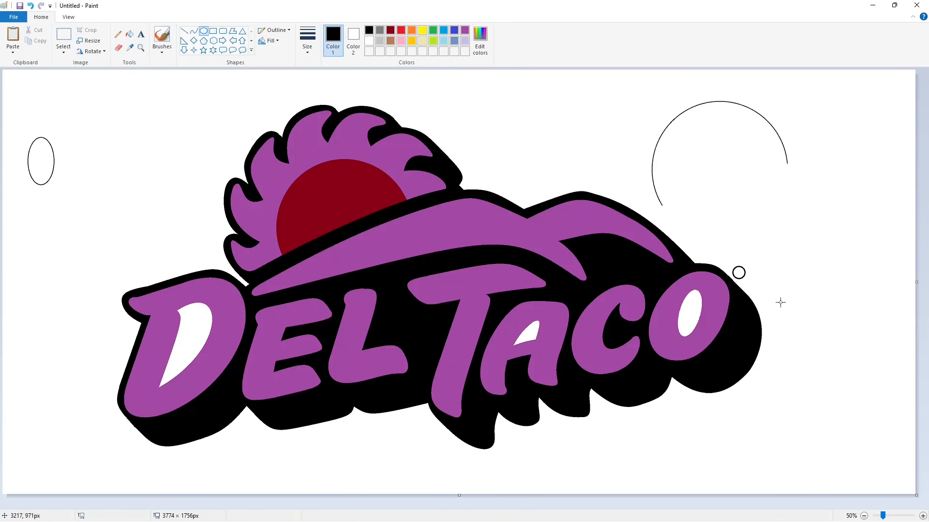
- Remove the leftover construction arc and ellipse by filling their lines with white
{"action": "left_click", "coordinate": [129, 34]}
{"action": "left_click", "coordinate": [369, 41]}
{"action": "left_click", "coordinate": [747, 104]}
{"action": "left_click", "coordinate": [49, 142]}
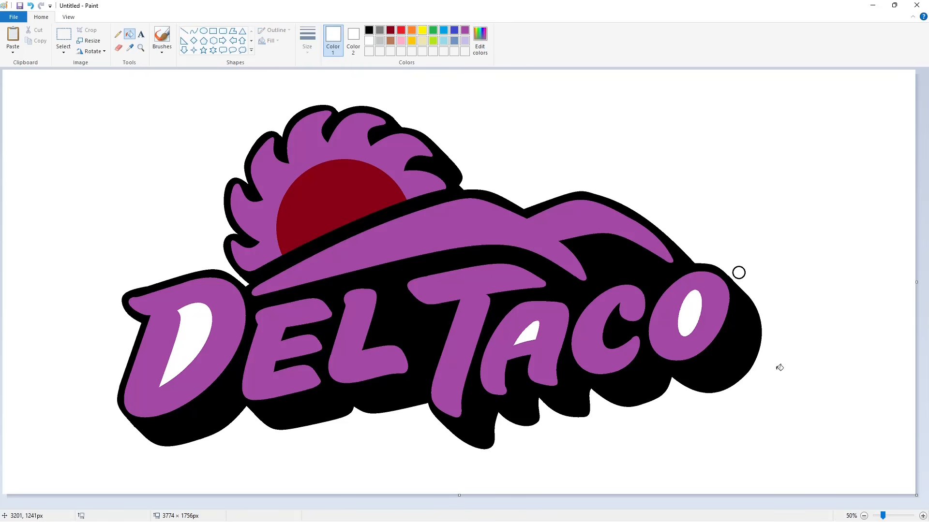
- Add a black bold Arial text "R" near the small circle
{"action": "scroll", "coordinate": [780, 368], "scroll_direction": "up", "scroll_amount": 1, "text": "ctrl"}
{"action": "left_click", "coordinate": [140, 34]}
{"action": "left_click", "coordinate": [369, 30]}
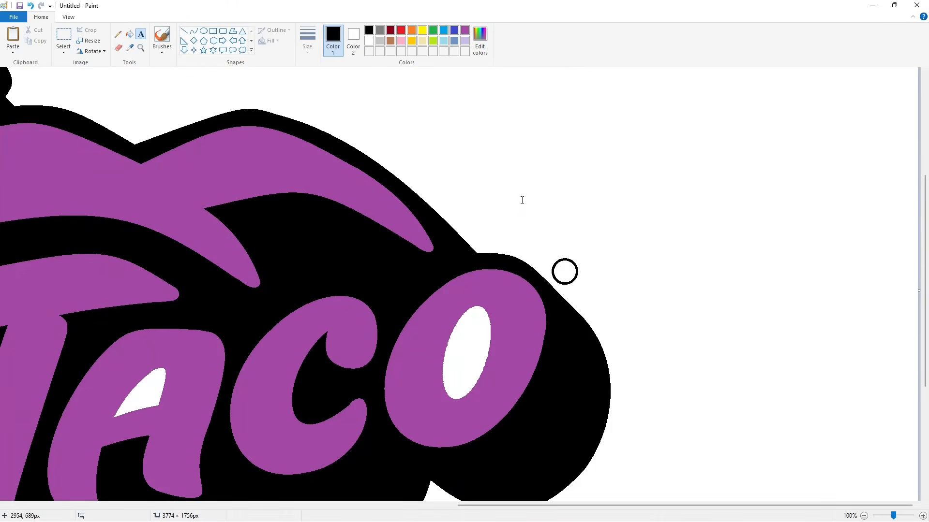
{"action": "left_click", "coordinate": [523, 183]}
{"action": "left_click", "coordinate": [117, 34]}
{"action": "left_click", "coordinate": [550, 206]}
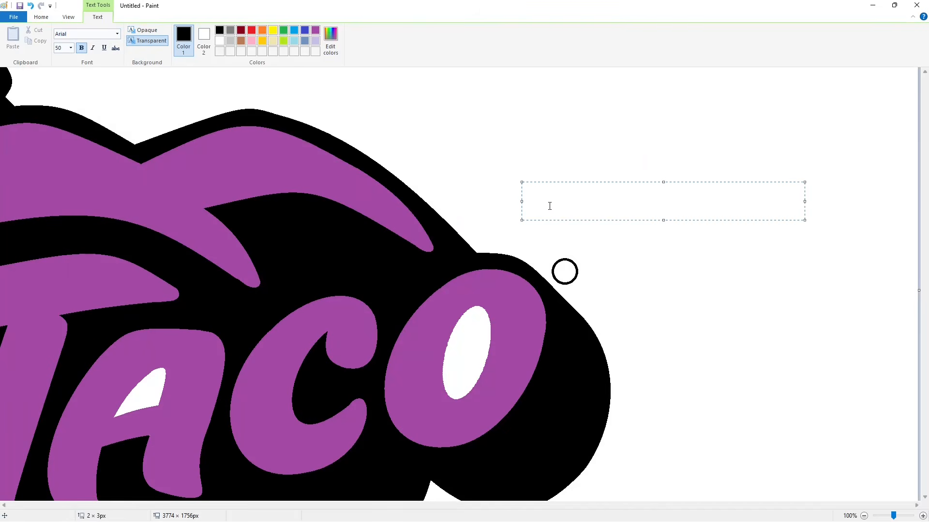
{"action": "type", "text": "R"}
- Set the letter R to size 30 and place it inside the small circle as a registered mark
{"action": "left_click_drag", "start_coordinate": [805, 220], "coordinate": [829, 373]}
{"action": "key", "text": "ctrl+a"}
{"action": "left_click", "coordinate": [71, 47]}
{"action": "type", "text": "30"}
{"action": "key", "text": "Return"}
{"action": "left_click_drag", "start_coordinate": [522, 182], "coordinate": [555, 259]}
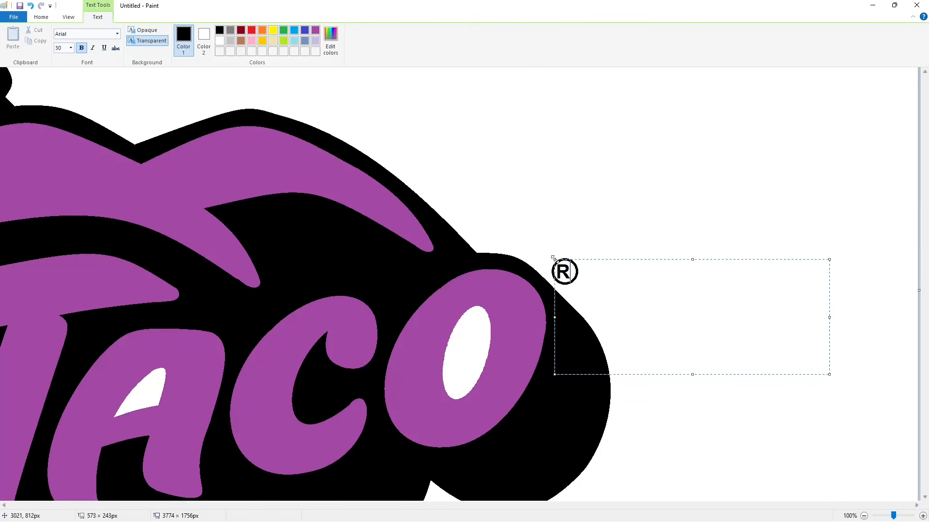
{"action": "left_click", "coordinate": [549, 254]}
{"action": "left_click", "coordinate": [864, 516]}
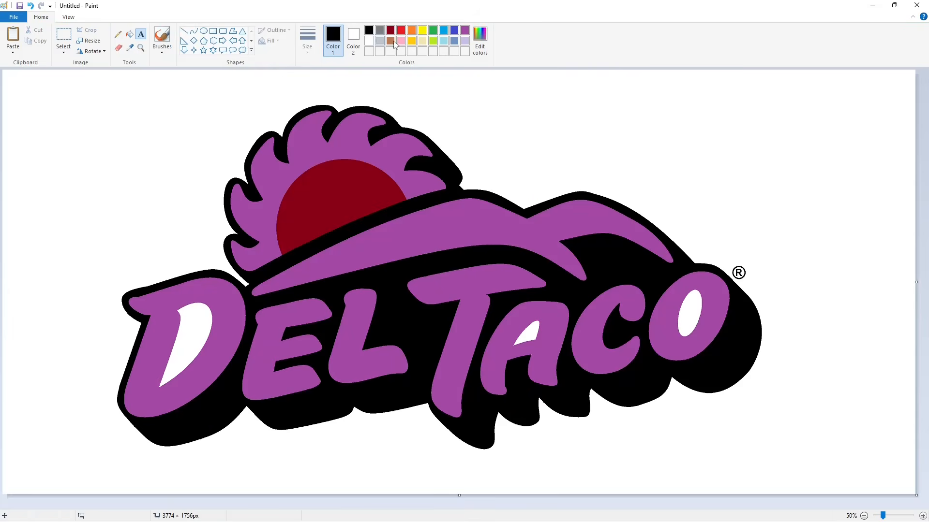
- Create a custom yellow-green colour based on the lime swatch
{"action": "left_click", "coordinate": [432, 41]}
{"action": "left_click", "coordinate": [480, 41]}
{"action": "left_click", "coordinate": [565, 250]}
{"action": "left_click", "coordinate": [374, 331]}
- Create a custom near-black brown colour based on the brown swatch
{"action": "left_click", "coordinate": [390, 41]}
{"action": "left_click", "coordinate": [480, 41]}
{"action": "left_click", "coordinate": [564, 277]}
{"action": "left_click", "coordinate": [561, 282]}
{"action": "left_click", "coordinate": [374, 330]}
- Fill the black border and the openings of the A, O and D with the custom dark brown
{"action": "left_click", "coordinate": [129, 34]}
{"action": "left_click", "coordinate": [398, 311]}
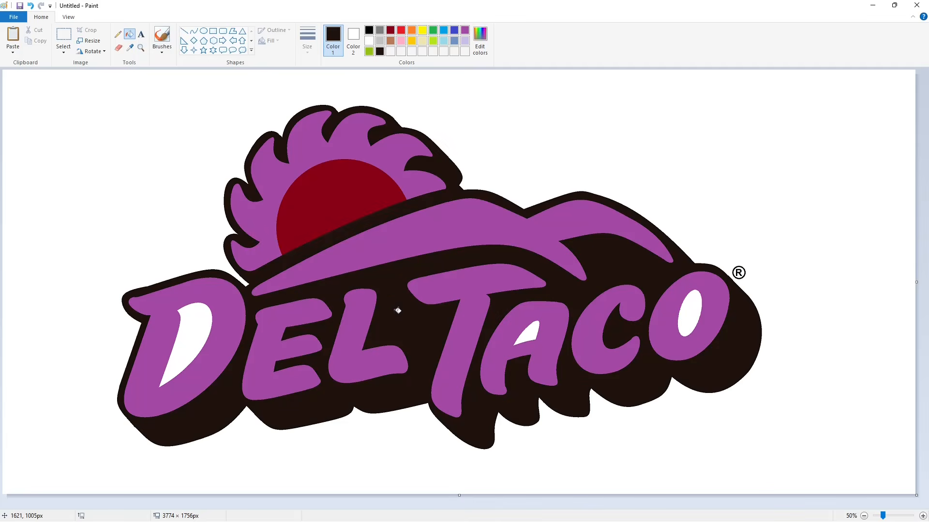
{"action": "left_click", "coordinate": [526, 333]}
{"action": "left_click", "coordinate": [690, 312]}
{"action": "left_click", "coordinate": [186, 339]}
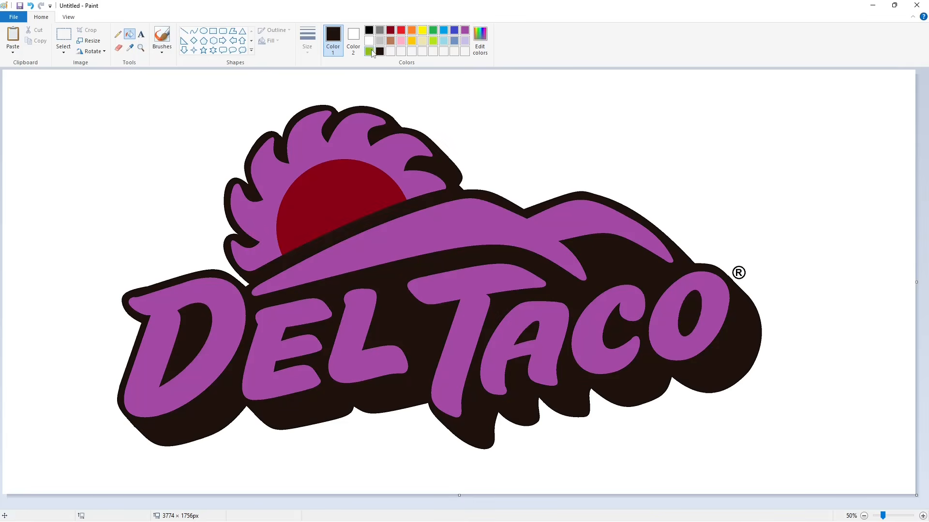
- Fill the hills with the custom yellow-green and adjust it to a slightly darker green
{"action": "left_click", "coordinate": [369, 51]}
{"action": "left_click", "coordinate": [447, 236]}
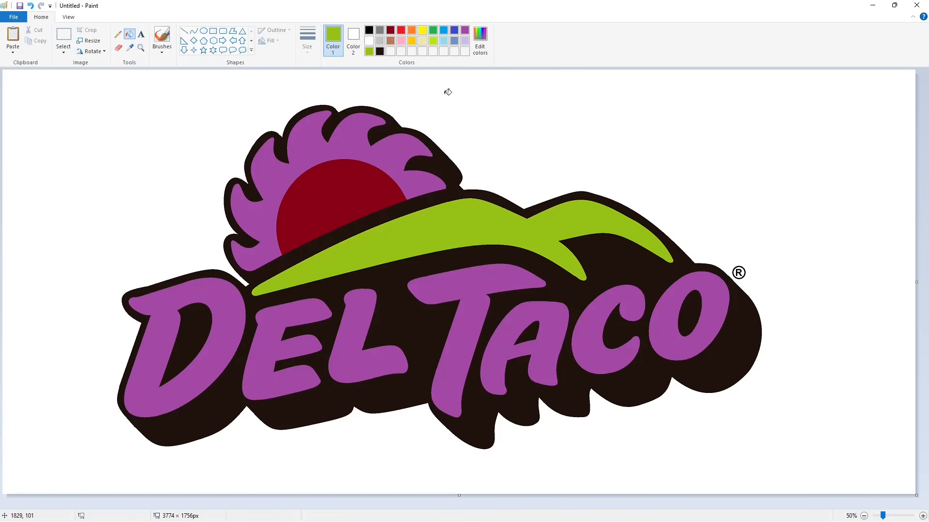
{"action": "left_click", "coordinate": [480, 38]}
{"action": "left_click", "coordinate": [374, 330]}
- Fill the sun's disc with gold and its flames with orange
{"action": "left_click", "coordinate": [411, 41]}
{"action": "left_click", "coordinate": [358, 189]}
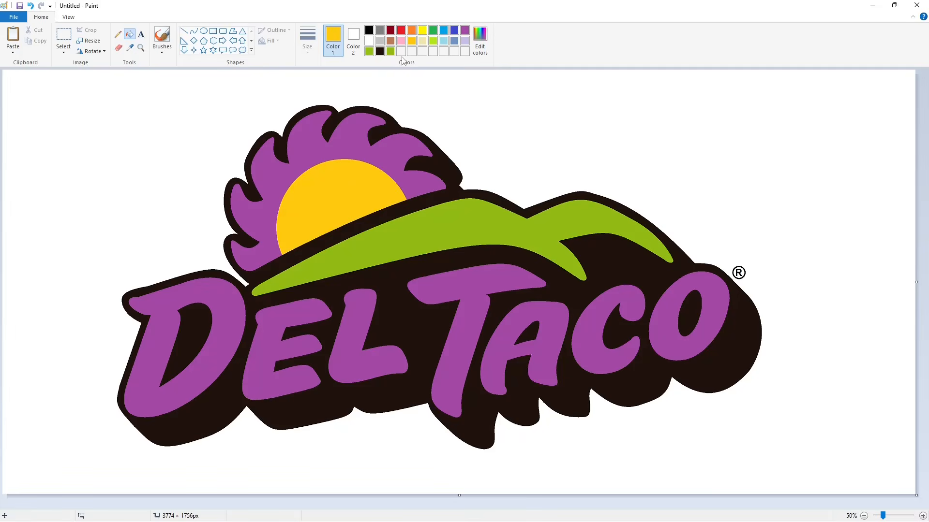
{"action": "left_click", "coordinate": [411, 30]}
{"action": "left_click", "coordinate": [361, 135]}
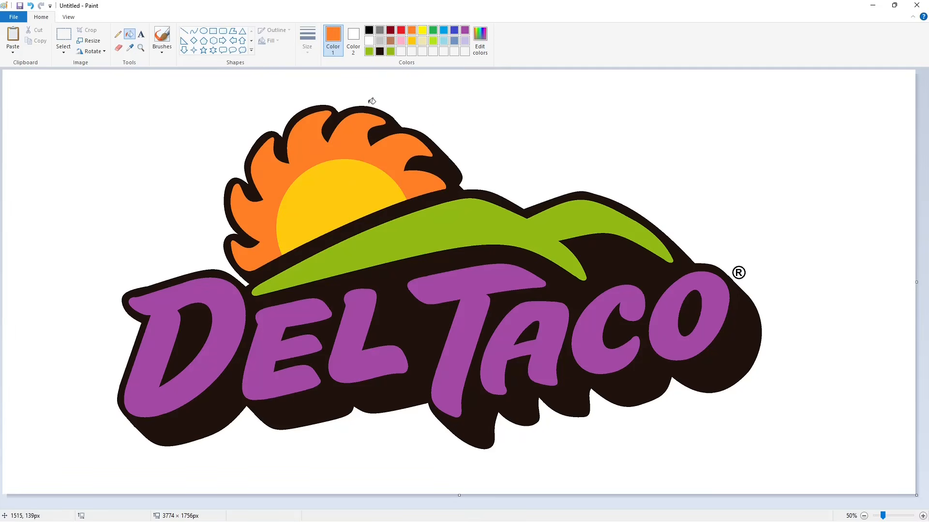
- Fill all seven DEL TACO letters with white
{"action": "left_click", "coordinate": [369, 41]}
{"action": "left_click", "coordinate": [235, 305]}
{"action": "left_click", "coordinate": [266, 348]}
{"action": "left_click", "coordinate": [346, 331]}
{"action": "left_click", "coordinate": [448, 332]}
{"action": "left_click", "coordinate": [512, 347]}
{"action": "left_click", "coordinate": [612, 348]}
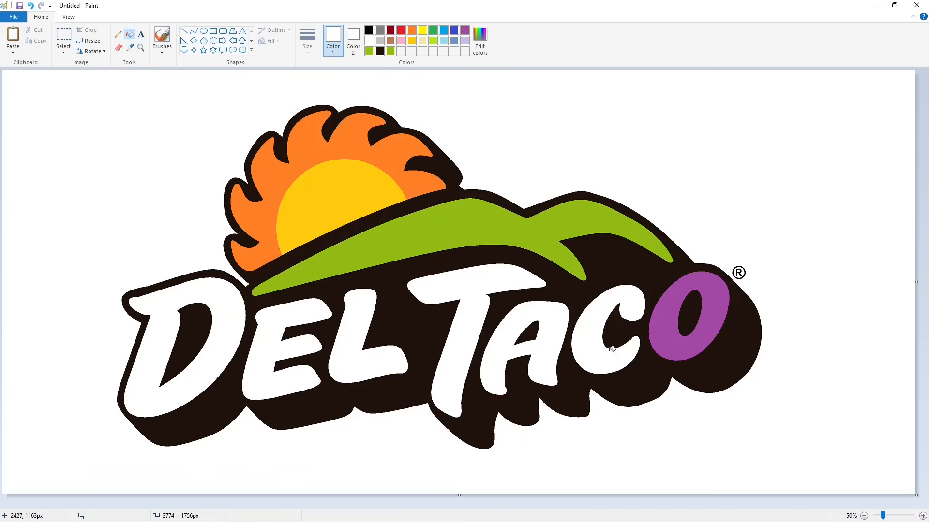
{"action": "left_click", "coordinate": [670, 345]}
- Create a lighter gold with red 255, green 211, blue 62 and fill the sun's disc with it
{"action": "left_click", "coordinate": [412, 42]}
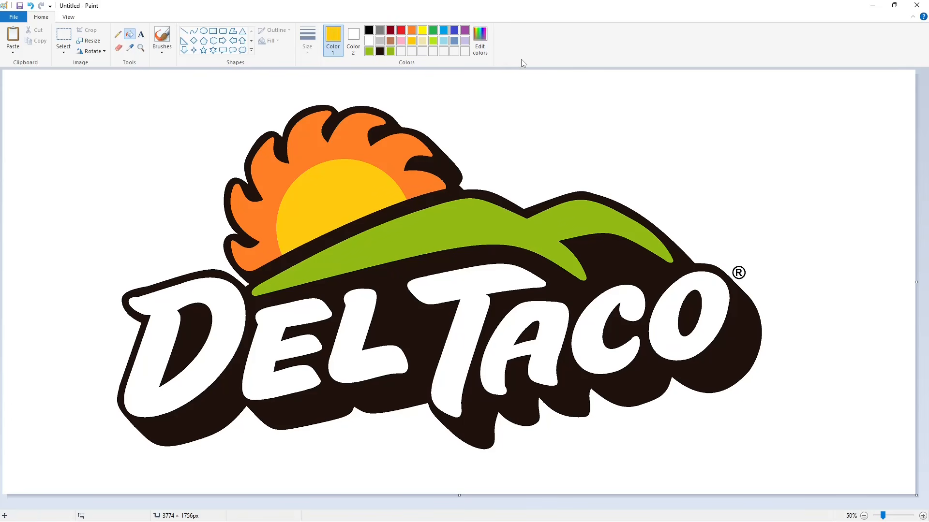
{"action": "left_click", "coordinate": [480, 41]}
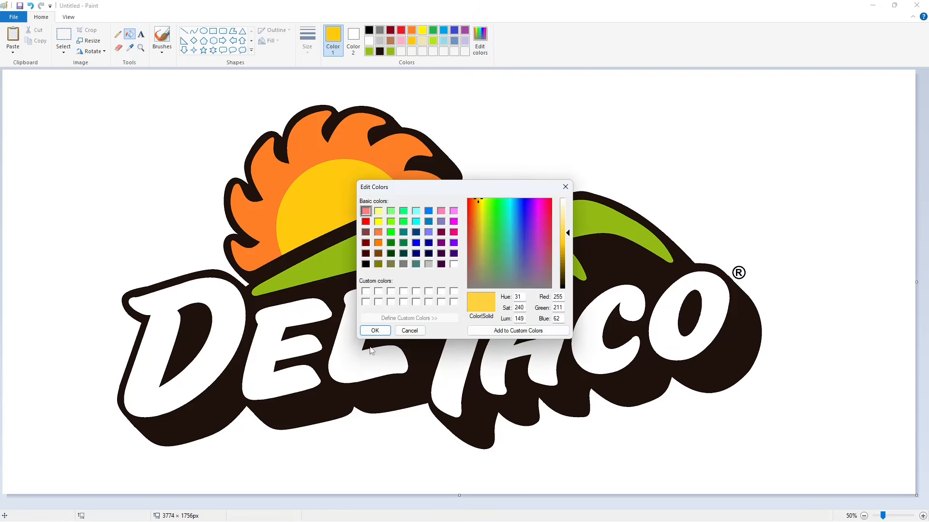
{"action": "left_click", "coordinate": [375, 331]}
{"action": "left_click", "coordinate": [347, 210]}
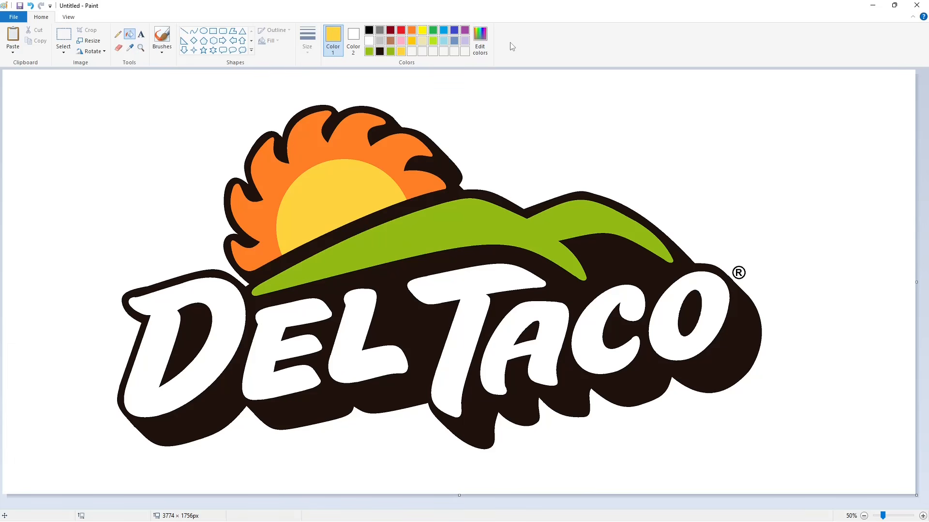